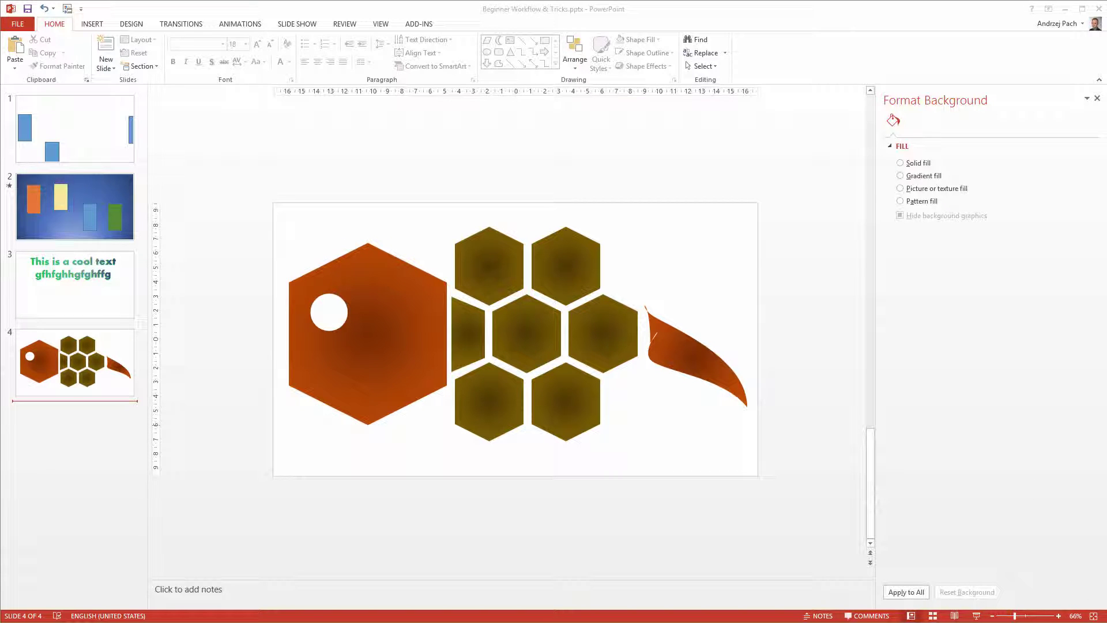
Step: Add a fifth slide after the fish slide and delete its title and text placeholders
right_click(58, 431)
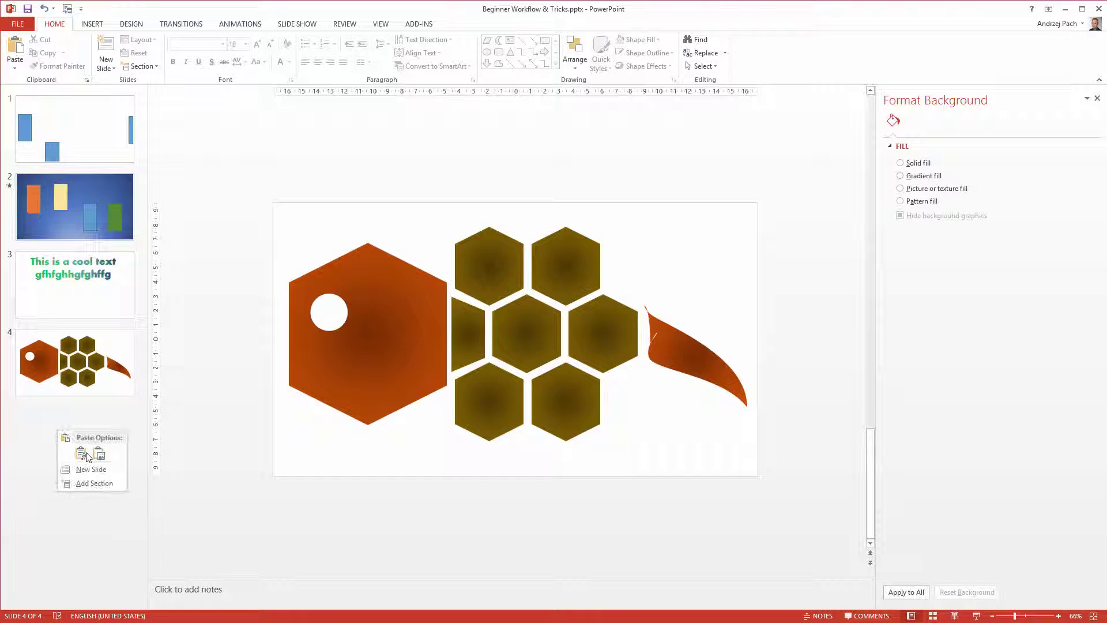
left_click(92, 475)
left_click_drag(234, 181, 821, 557)
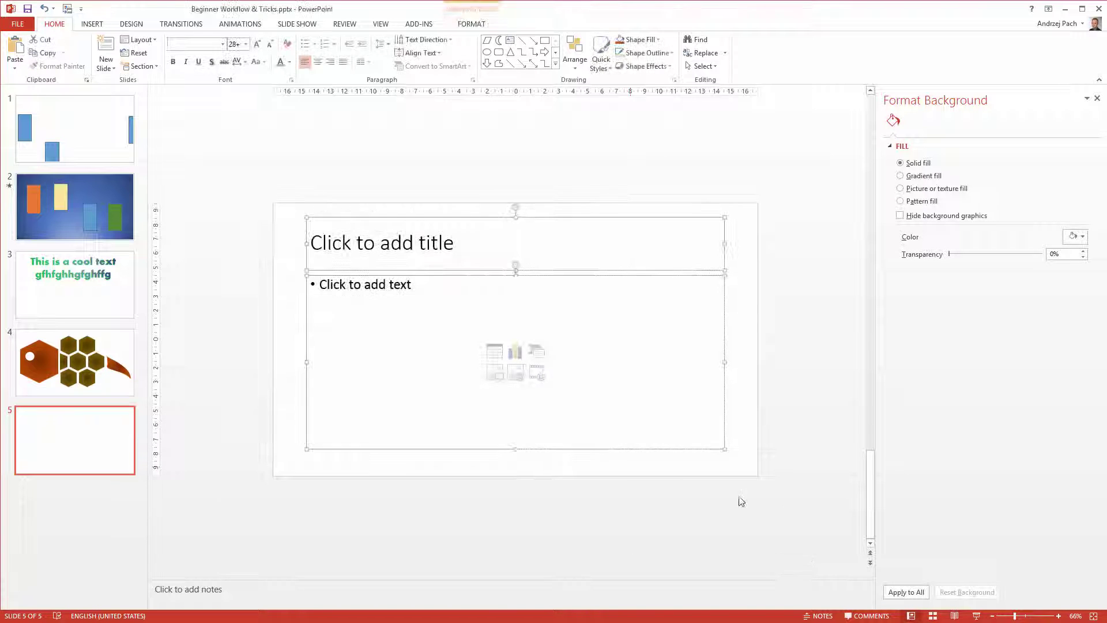
key("Delete")
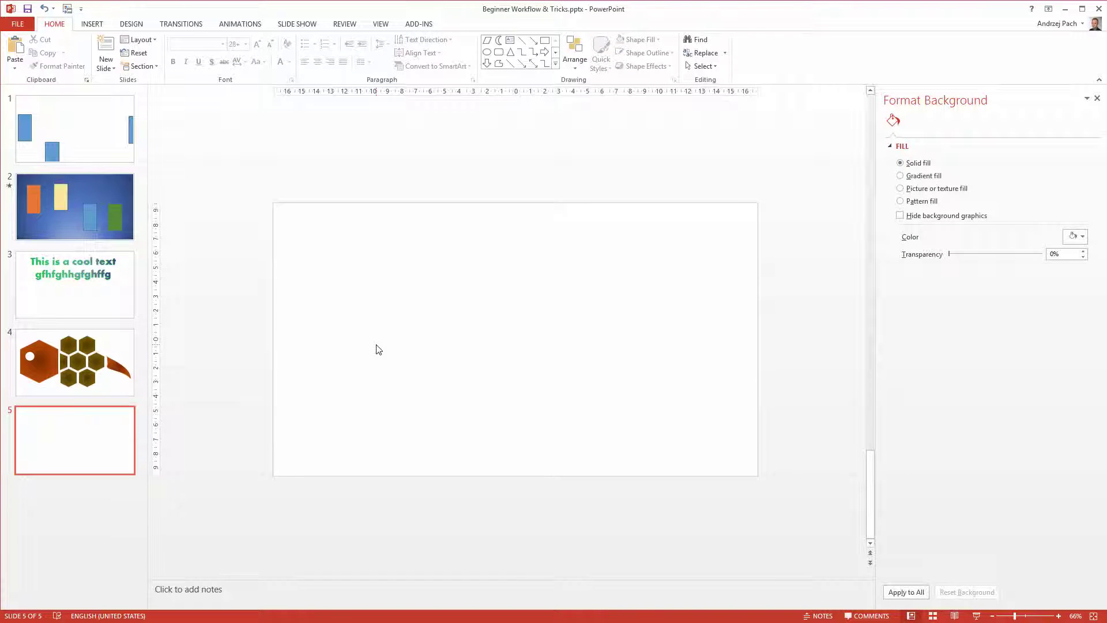
key("alt+Tab")
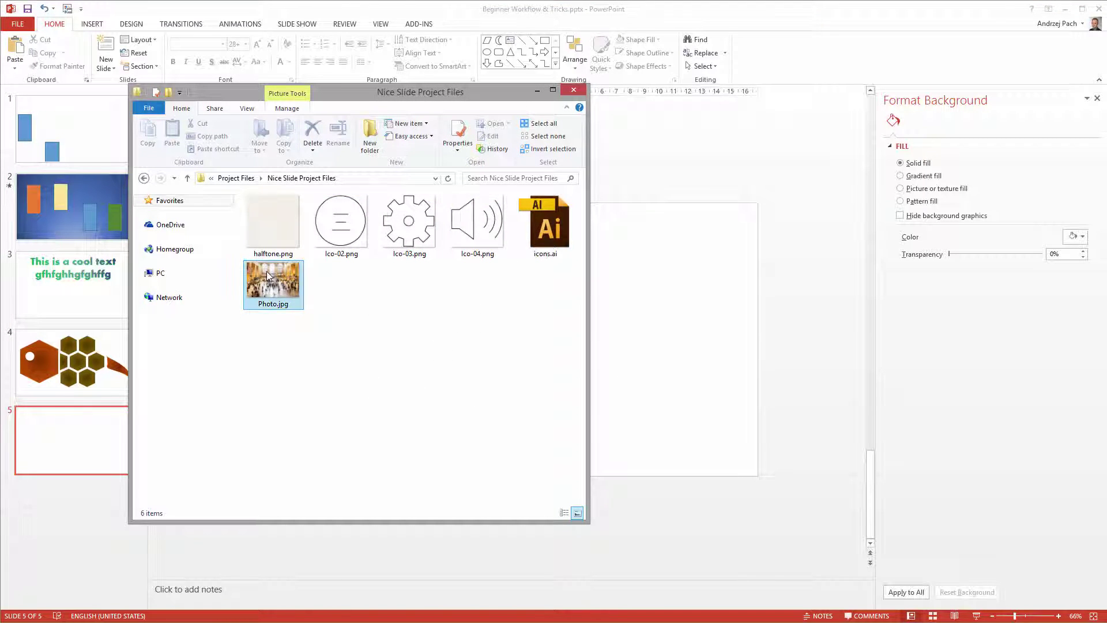
left_click(687, 346)
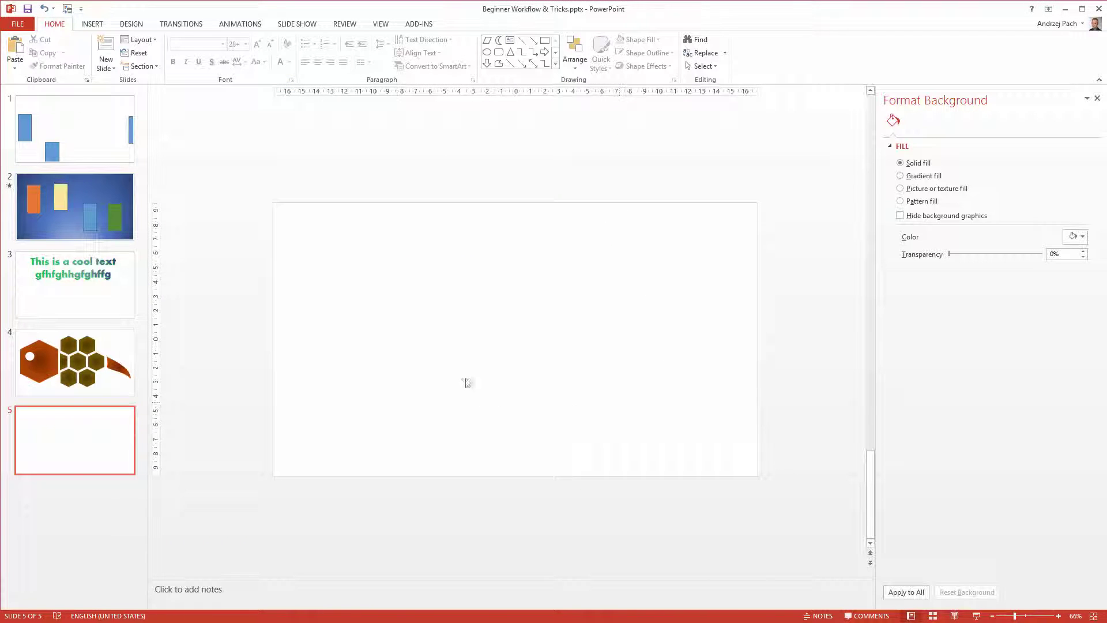
Step: Fill slide 5's background with halftone.png, tiled as a texture
right_click(404, 265)
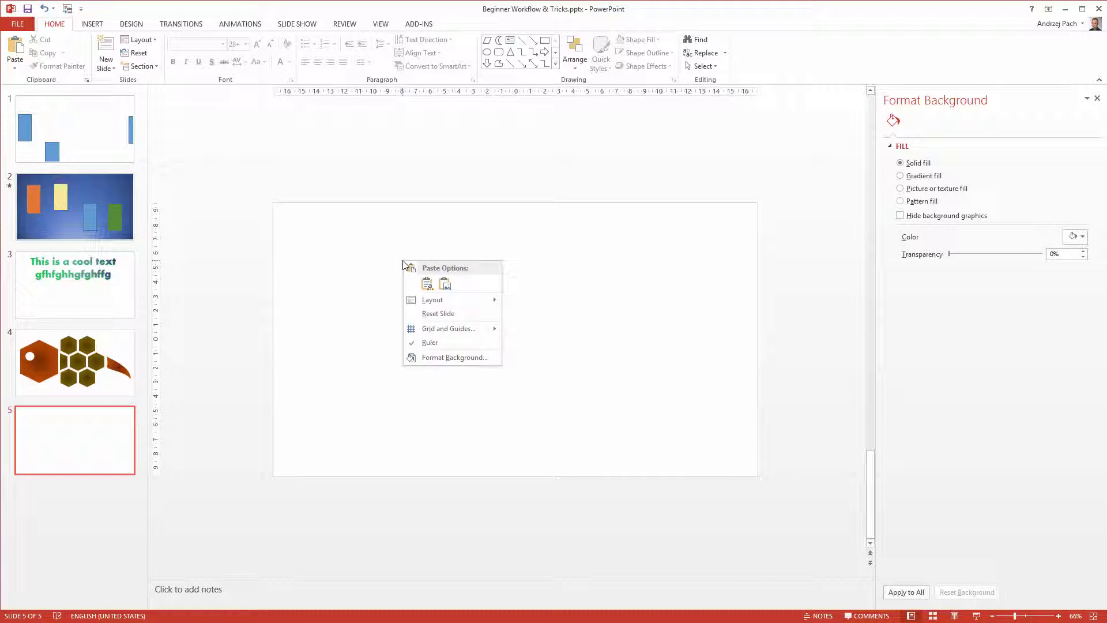
left_click(463, 357)
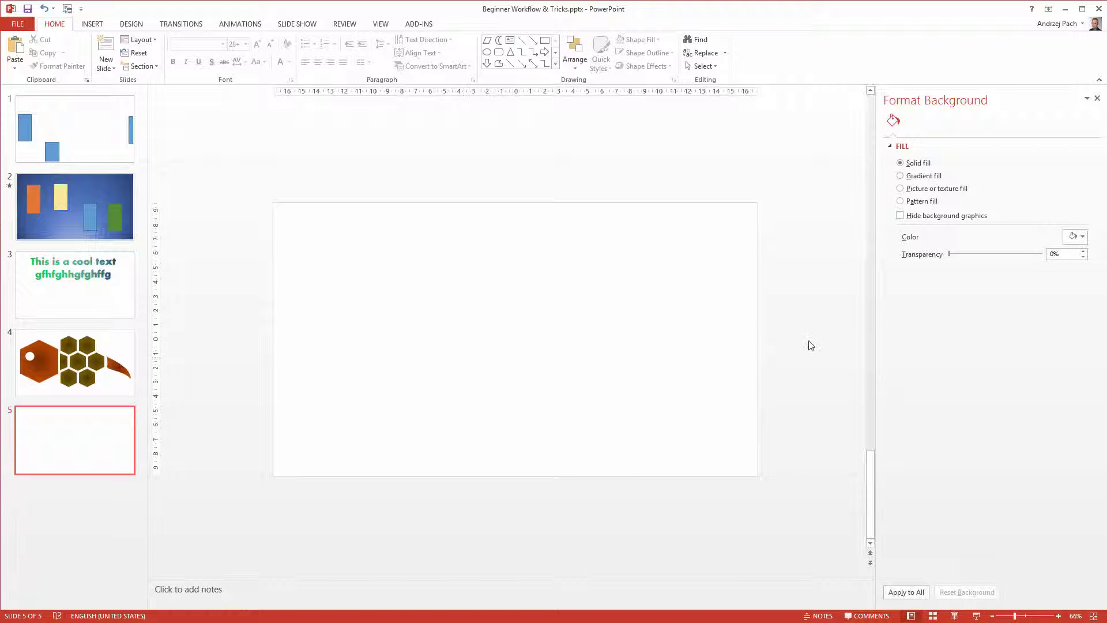
left_click(930, 190)
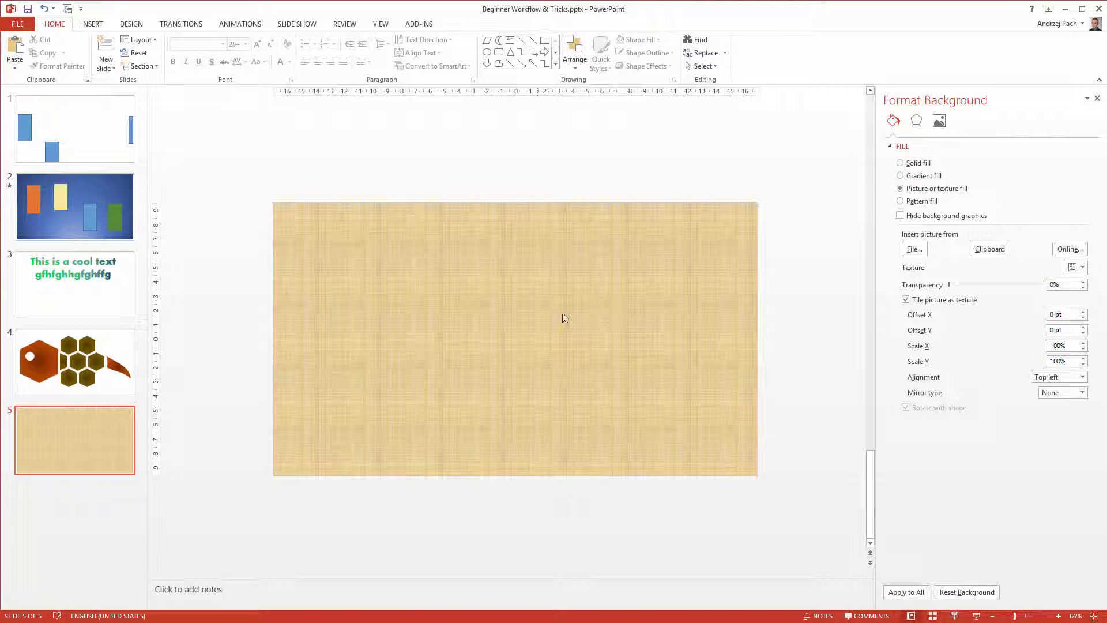
left_click(917, 253)
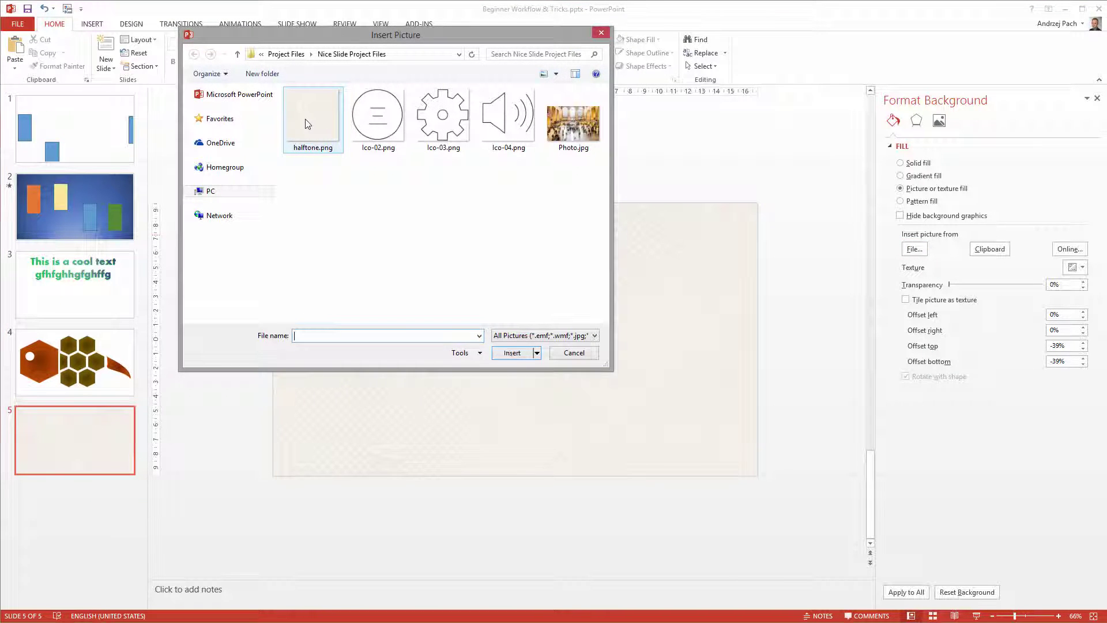
double_click(307, 124)
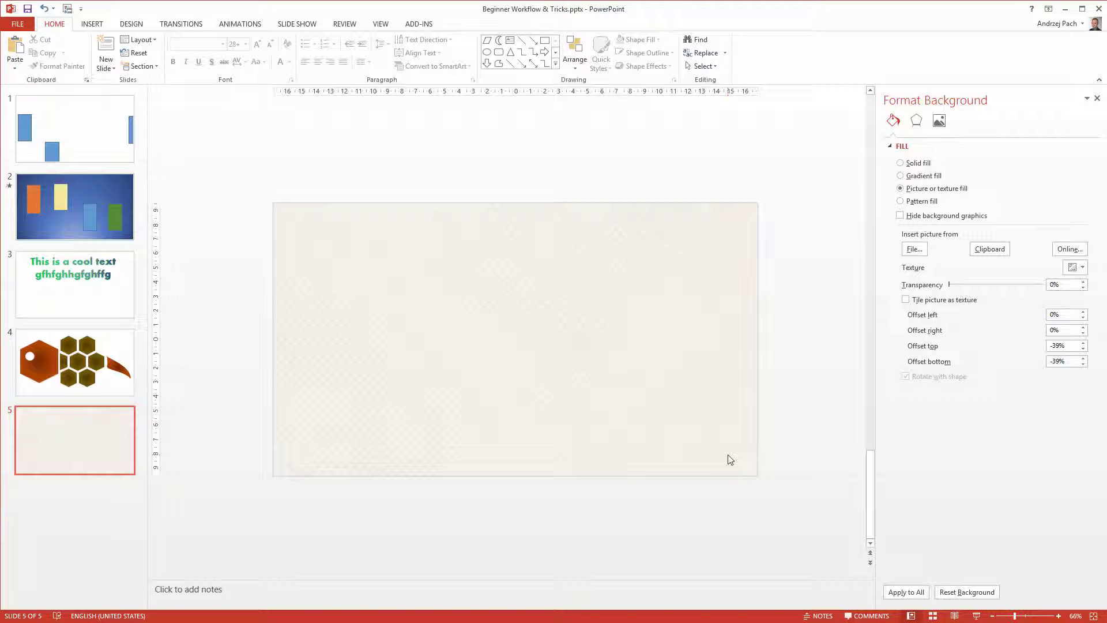
left_click(906, 300)
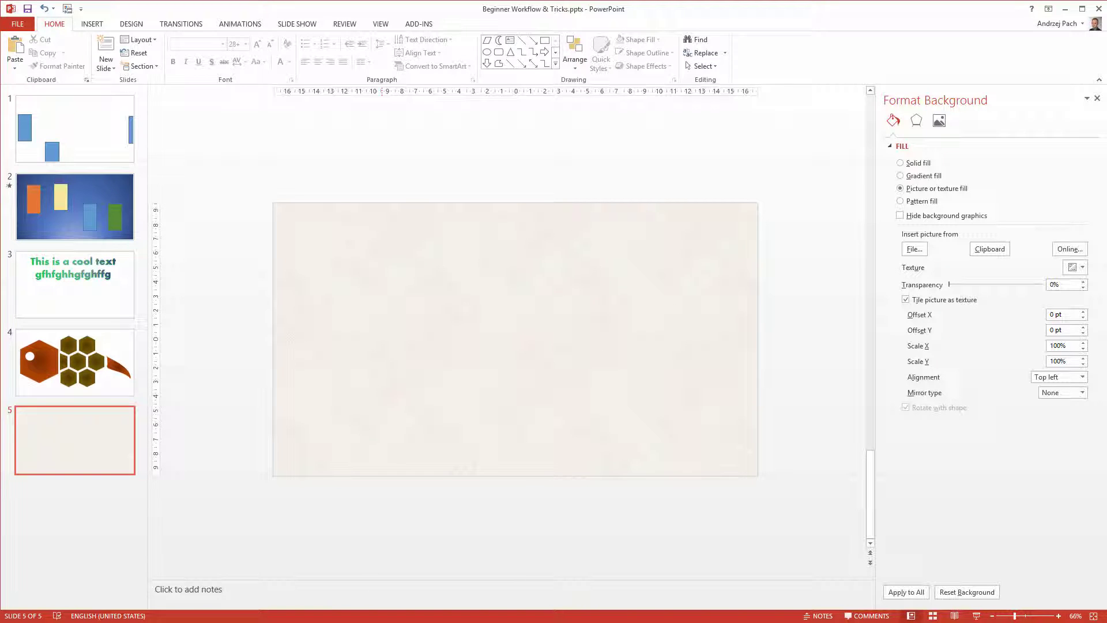
Step: Drag Photo.jpg from Nice Slide Project Files onto slide 5 and shift it further right
key("alt+Tab")
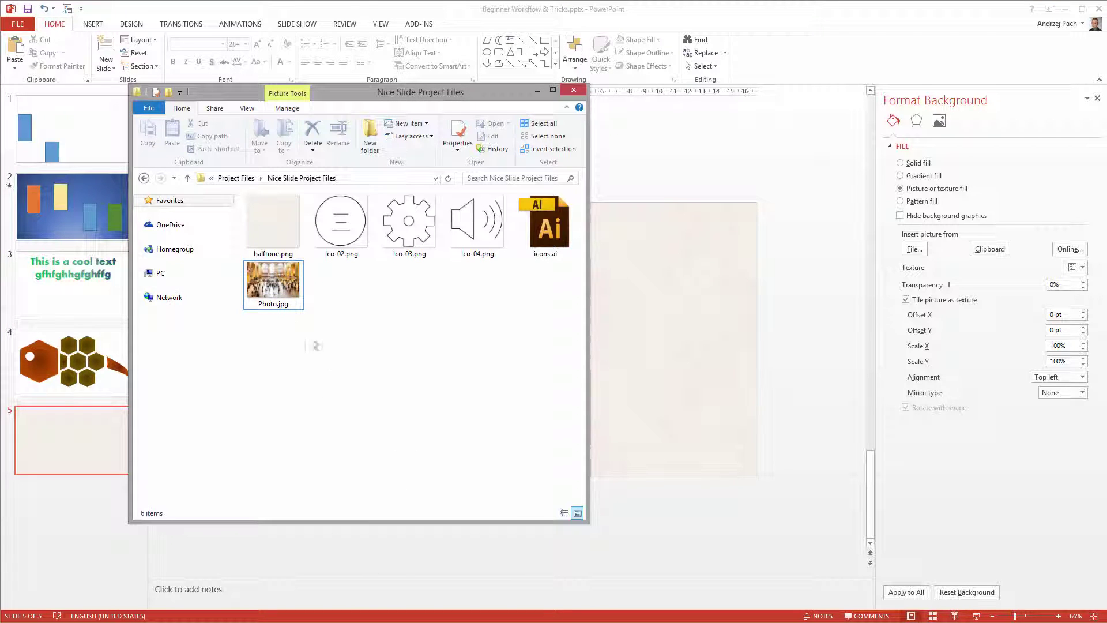
left_click_drag(274, 282, 684, 329)
left_click_drag(473, 339, 525, 338)
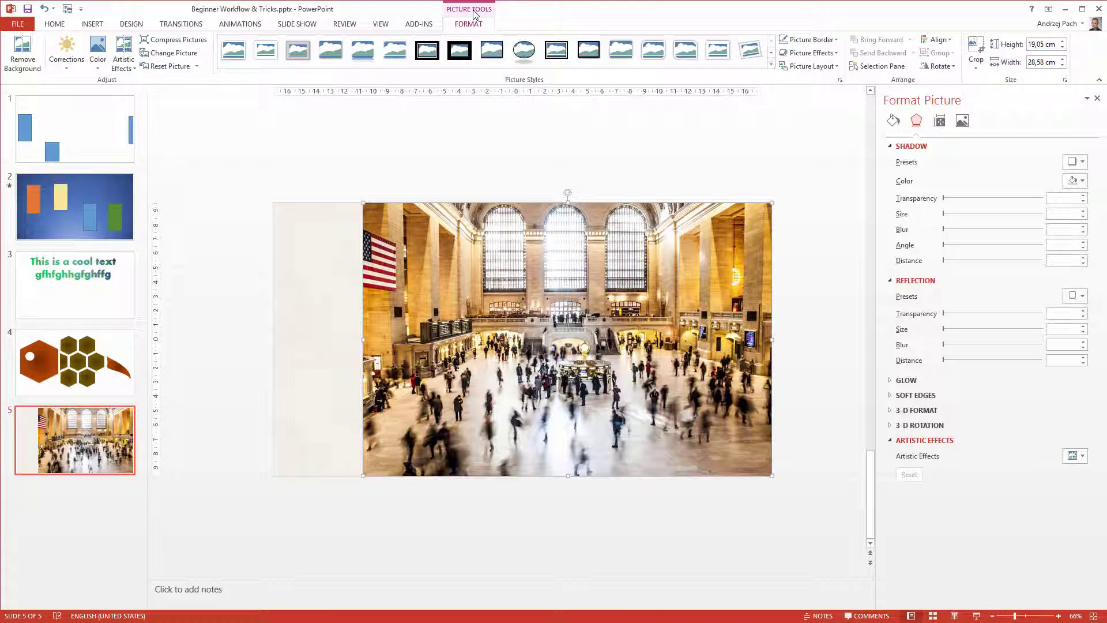
Step: After undoing a trial crop, crop the photo to a Parallelogram shape
left_click(977, 50)
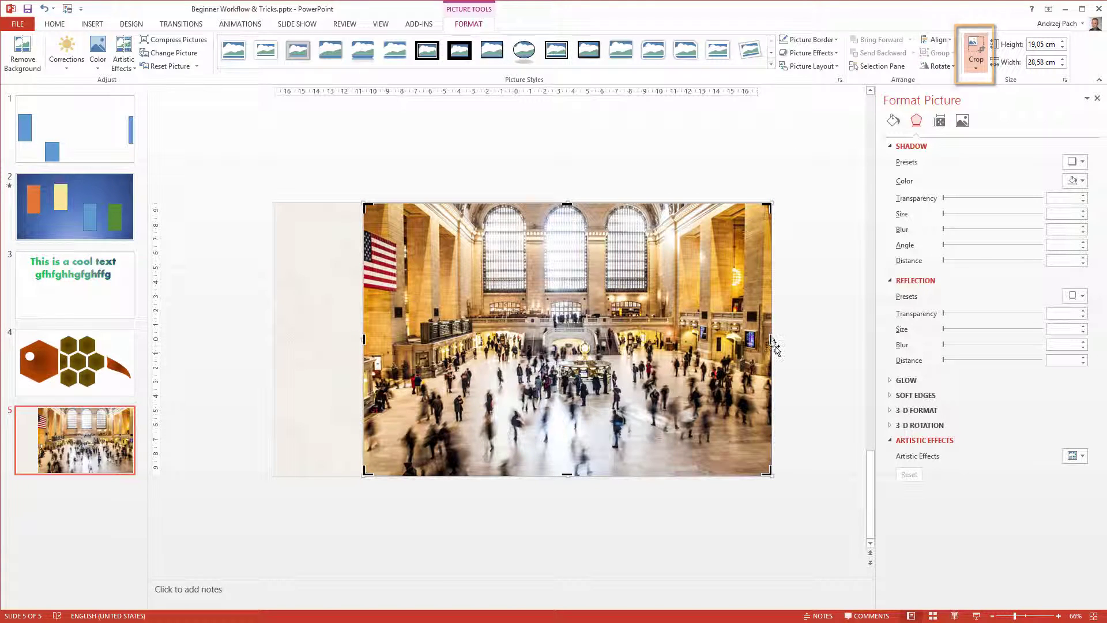
left_click_drag(771, 344, 550, 340)
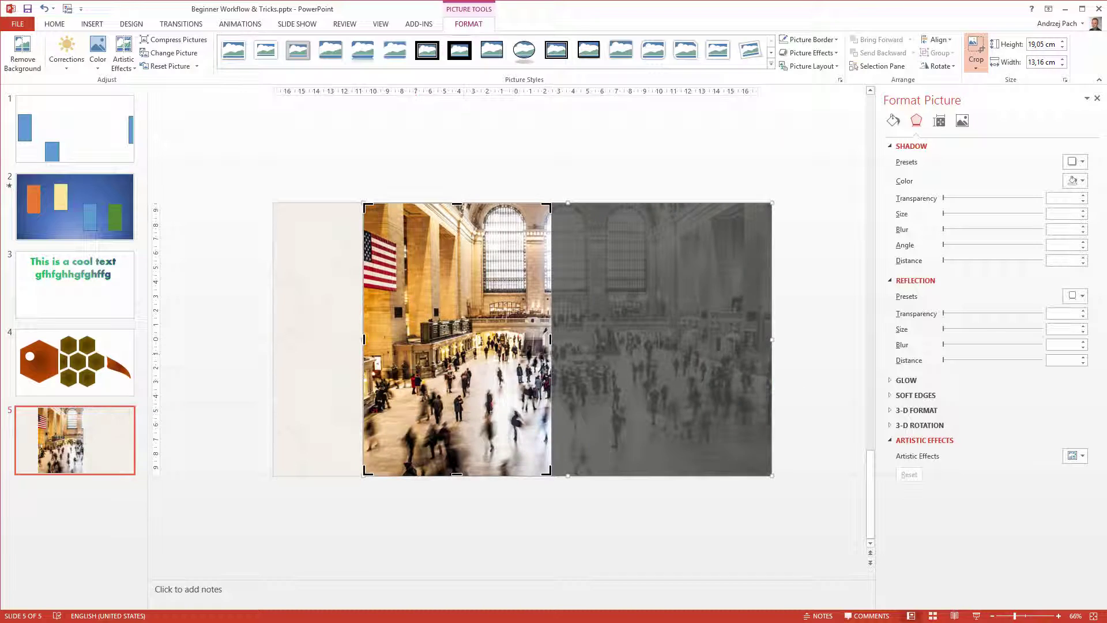
key("Escape")
key("ctrl+z")
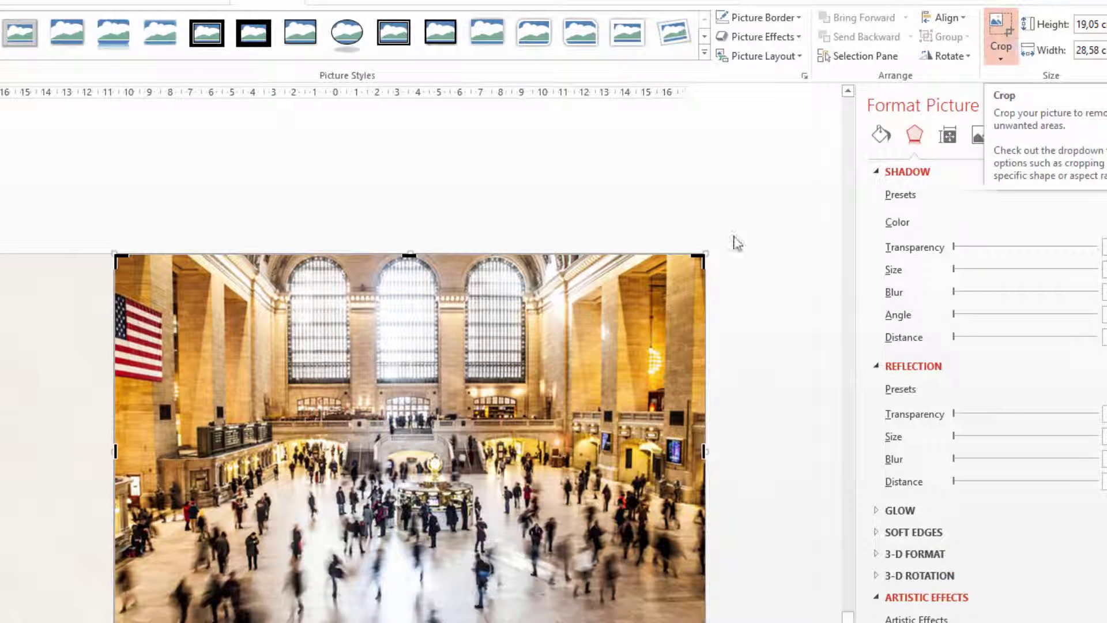
left_click(1001, 49)
mouse_move(1029, 96)
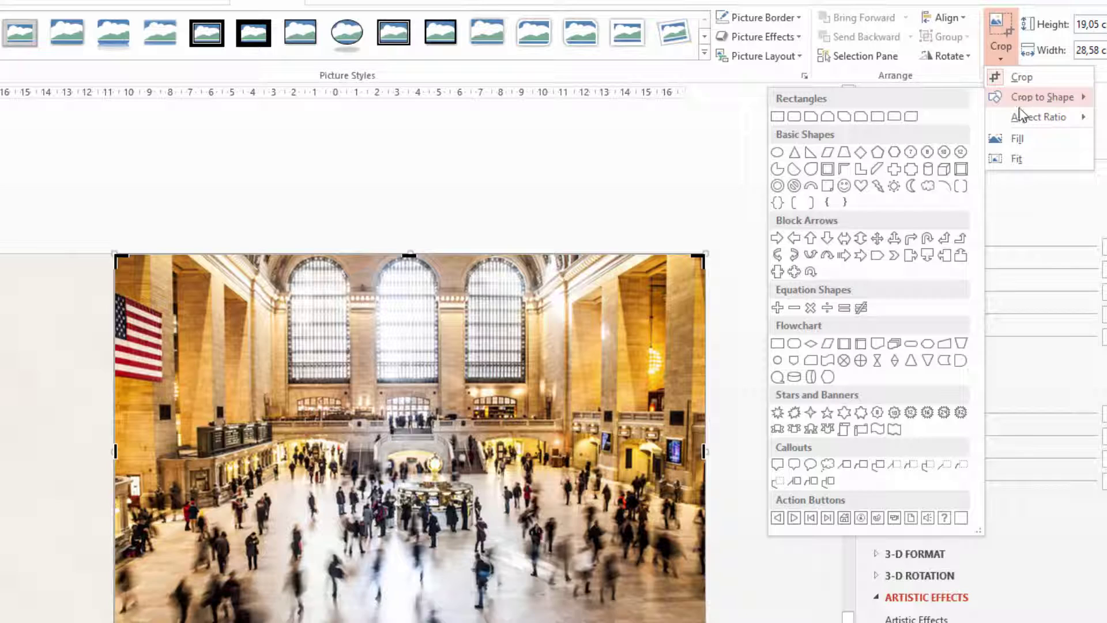
left_click(829, 151)
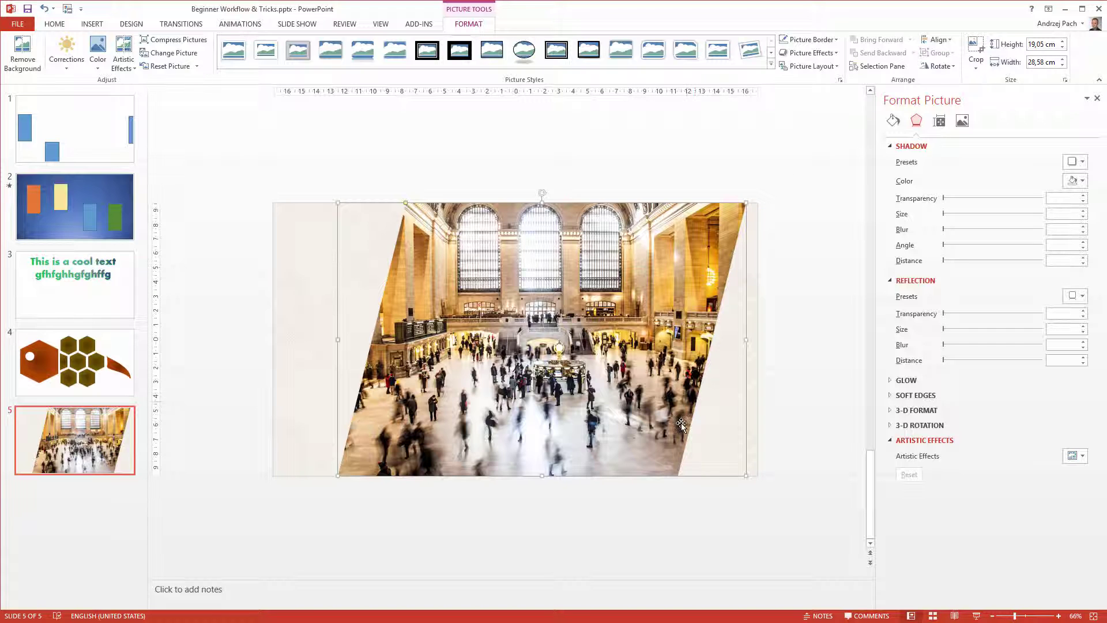
Step: Trim the parallelogram's left side into a 10.62 × 19.05 cm strip and nudge it left
left_click(977, 49)
left_click_drag(338, 340, 596, 340)
left_click(972, 49)
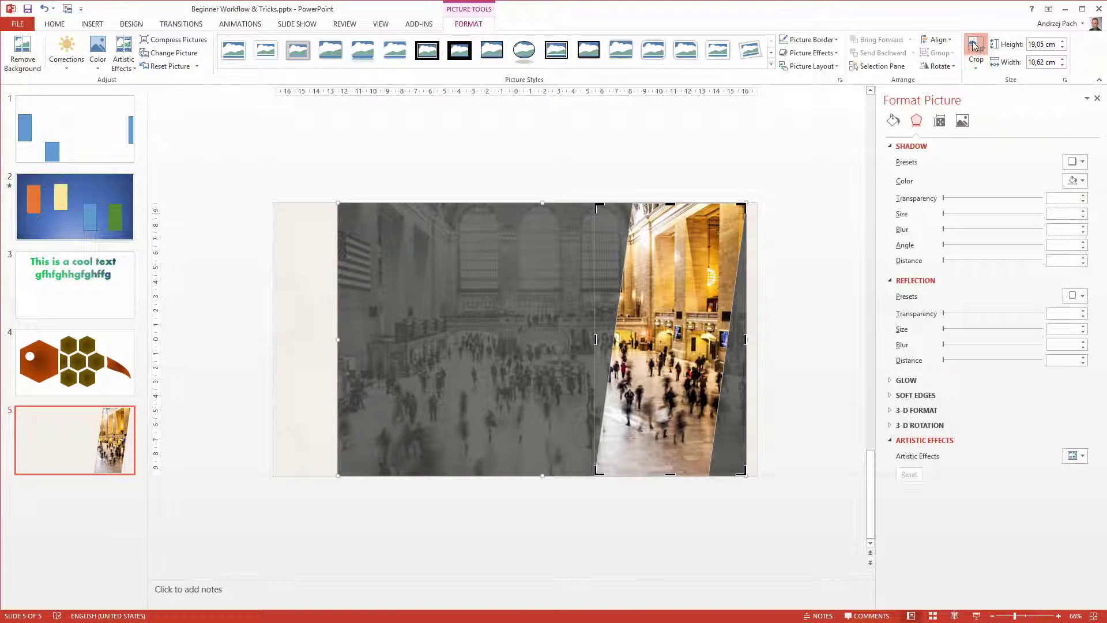
left_click_drag(672, 353, 642, 353)
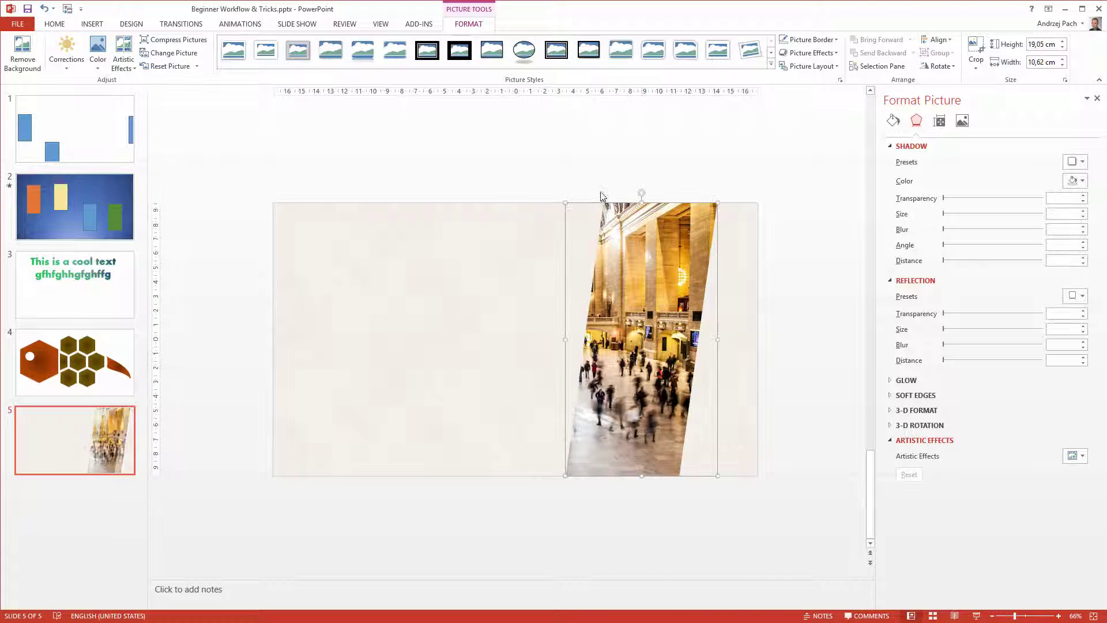
left_click(562, 213)
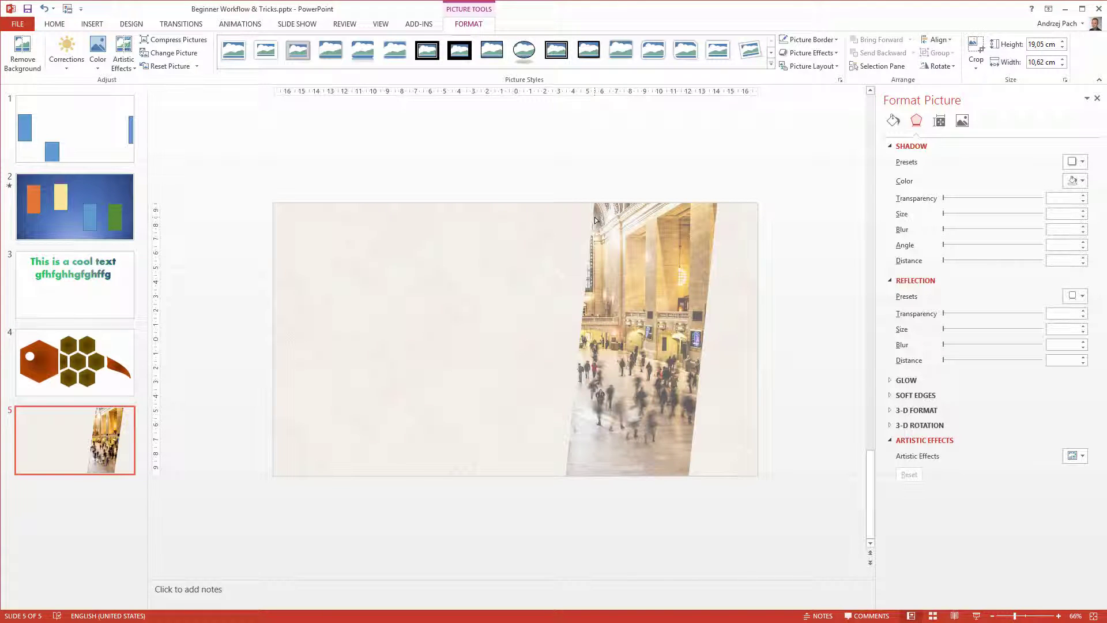
left_click(373, 435)
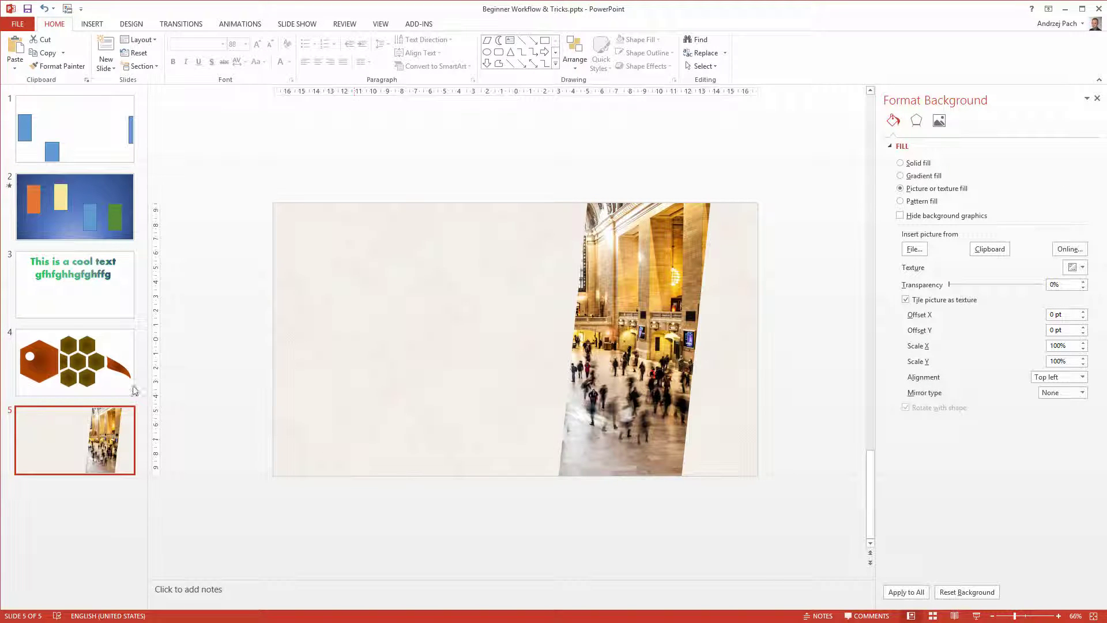
Step: Paste slide 3's green 'This is a cool text' box onto slide 5
left_click(74, 299)
left_click_drag(253, 172, 767, 400)
left_click(124, 459)
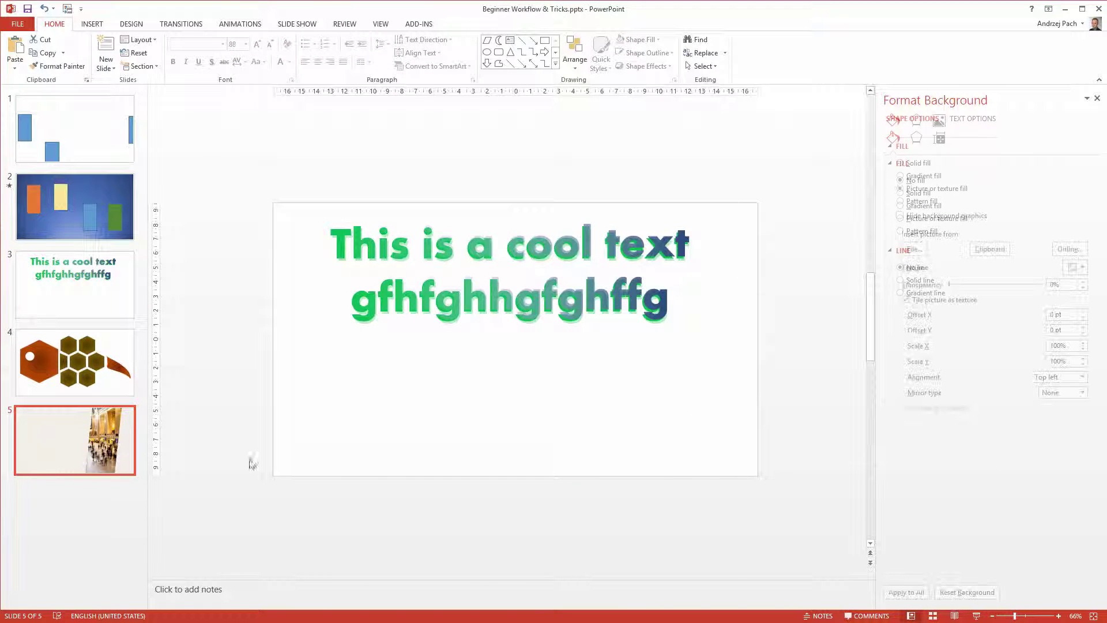
key("ctrl+v")
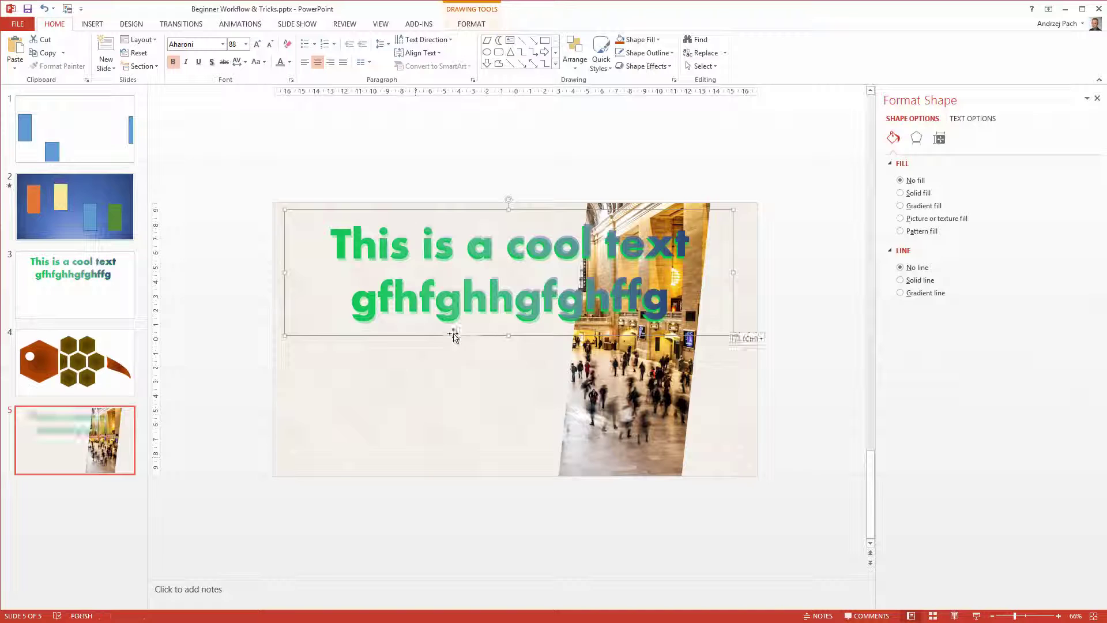
Step: Move the pasted box slightly left and replace its text with 'Title slide'
left_click_drag(454, 337, 436, 336)
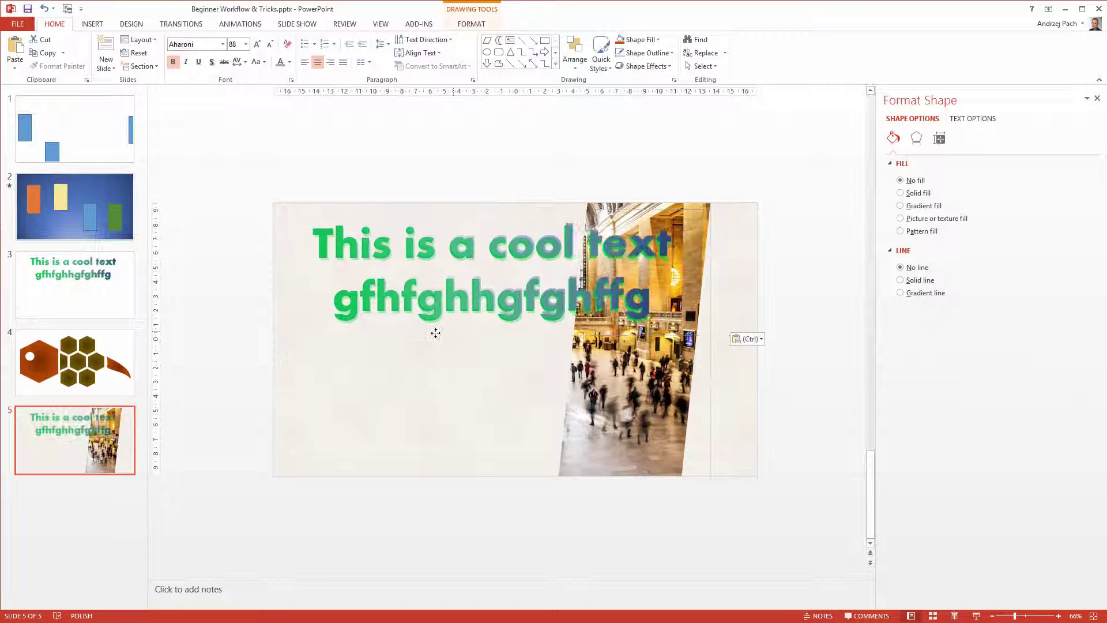
left_click(444, 271)
key("ctrl+a")
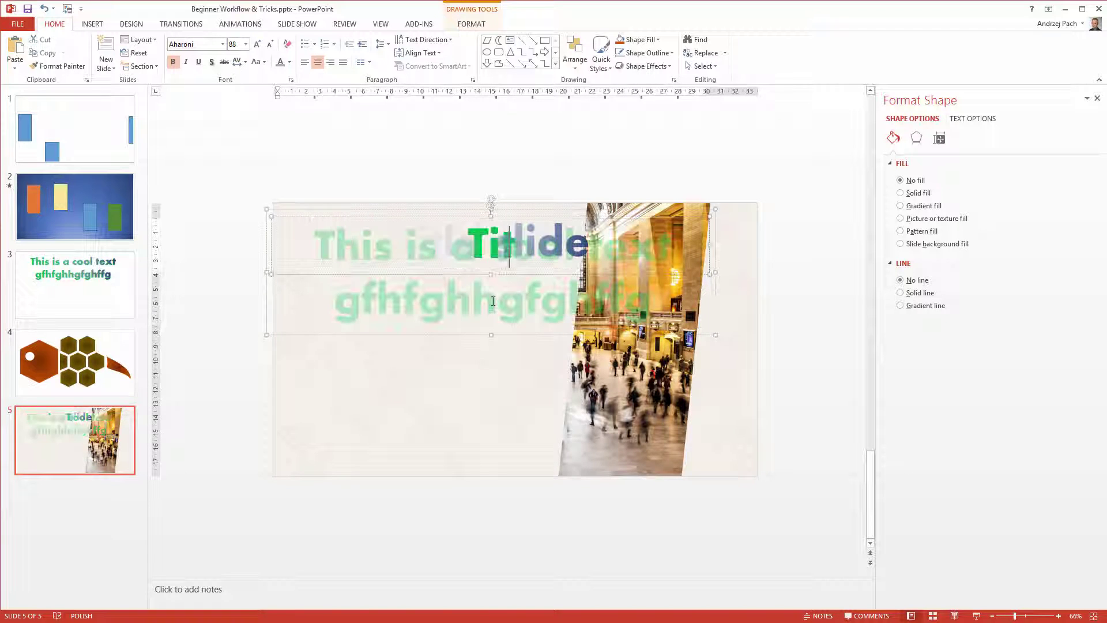
type("le slide")
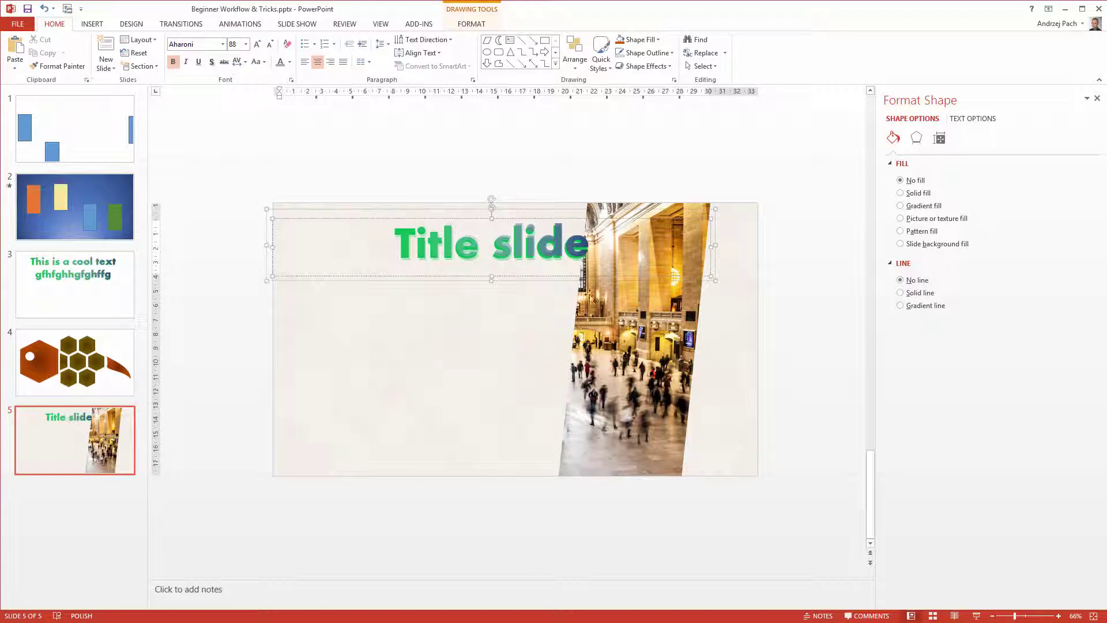
left_click(457, 393)
Step: Move the title box further left and set its font to Lato
left_click_drag(202, 149, 796, 359)
left_click_drag(388, 279, 333, 275)
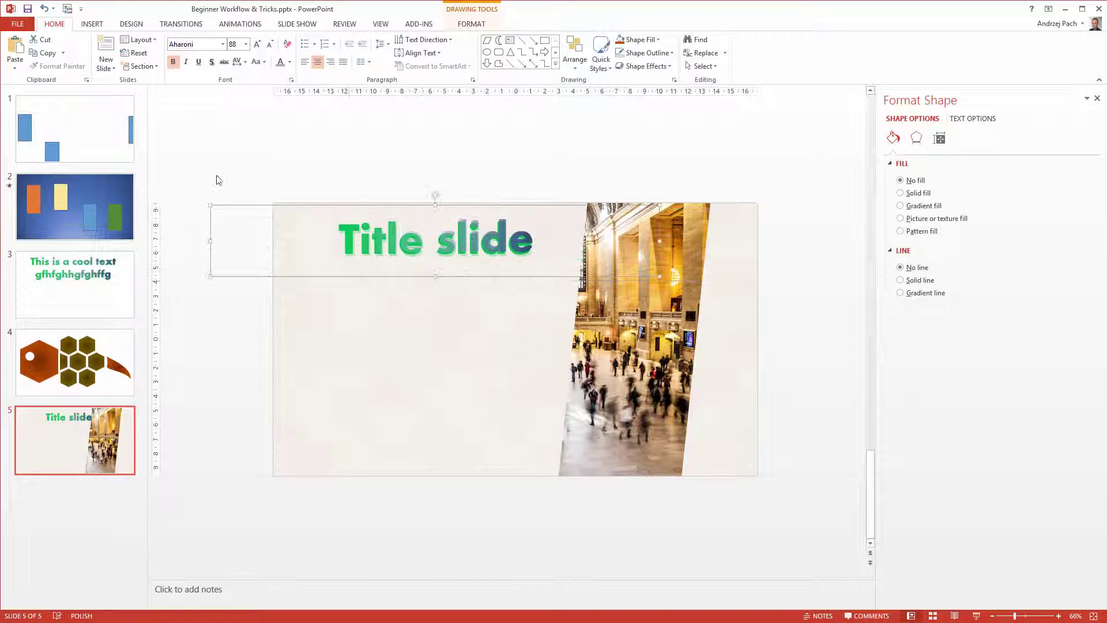
left_click(194, 47)
type("Lato Hairline")
key("Return")
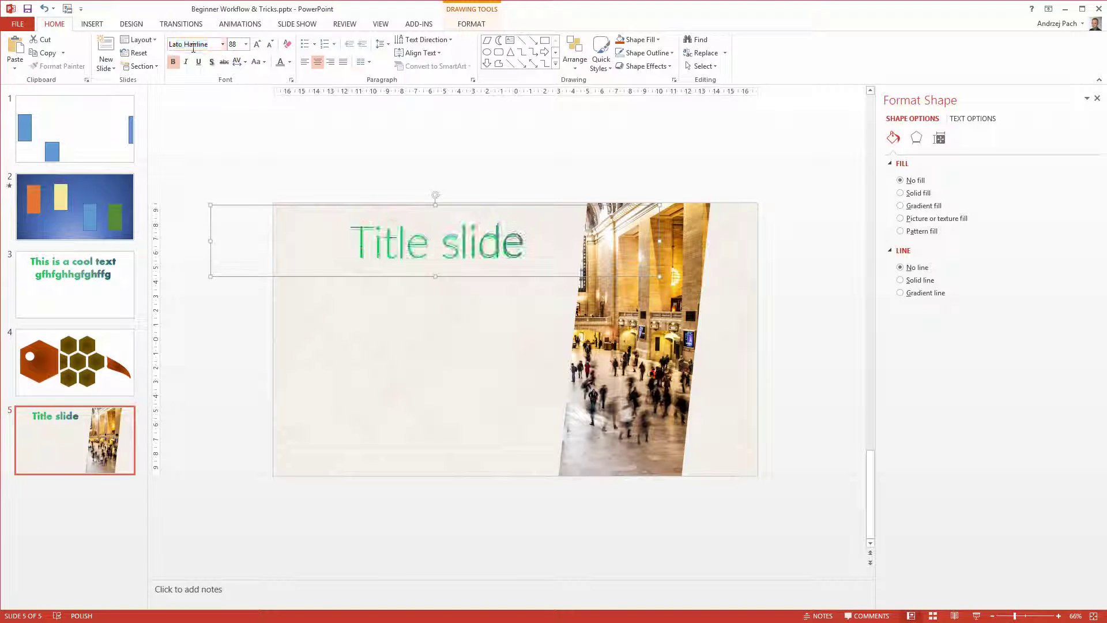
double_click(195, 46)
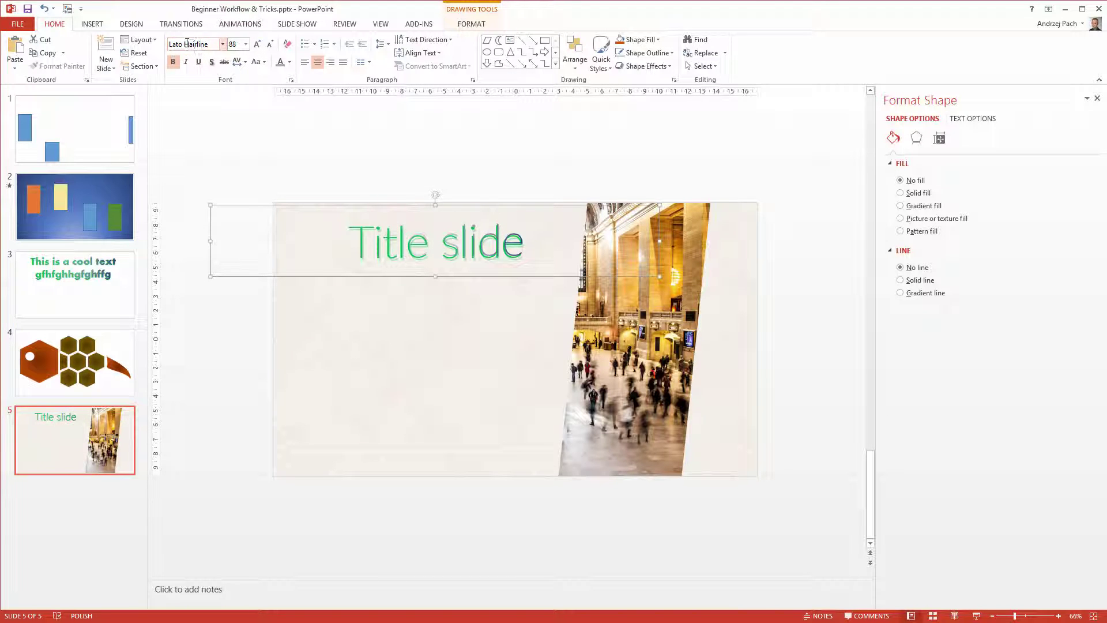
key("BackSpace")
key("BackSpace")
key("Return")
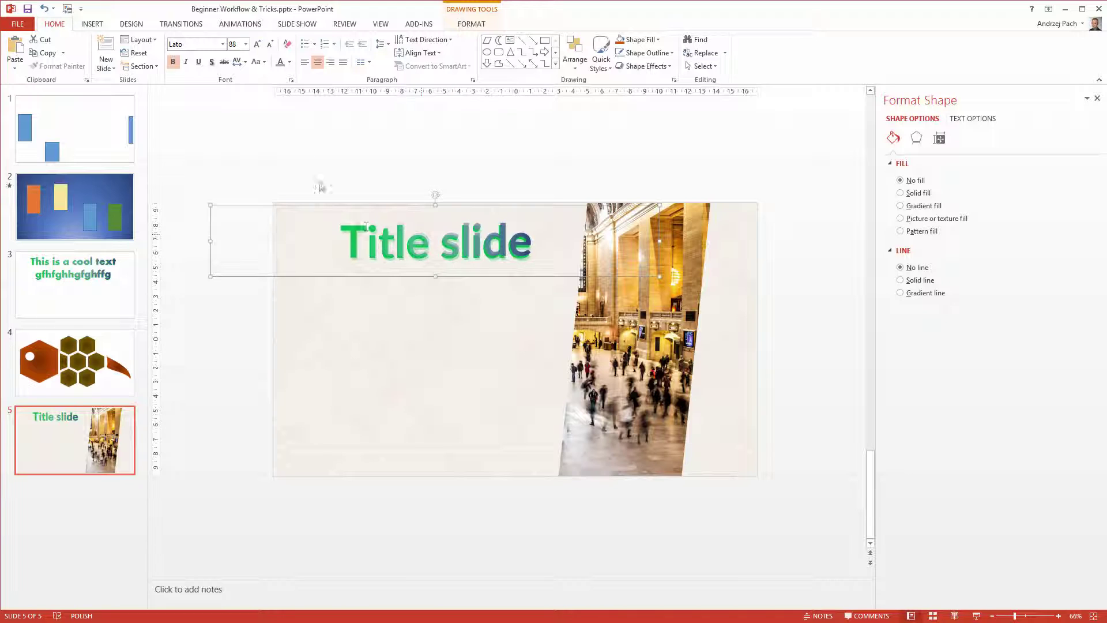
Step: Make the title UPPERCASE at 72 pt and place it at the slide's top-left
left_click(259, 62)
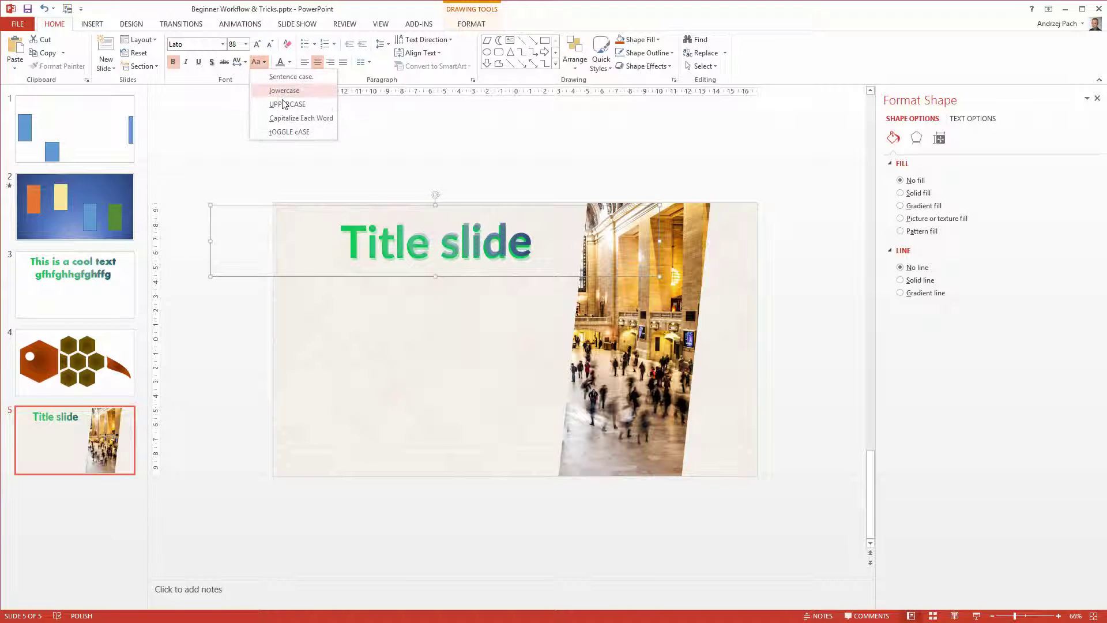
left_click(287, 104)
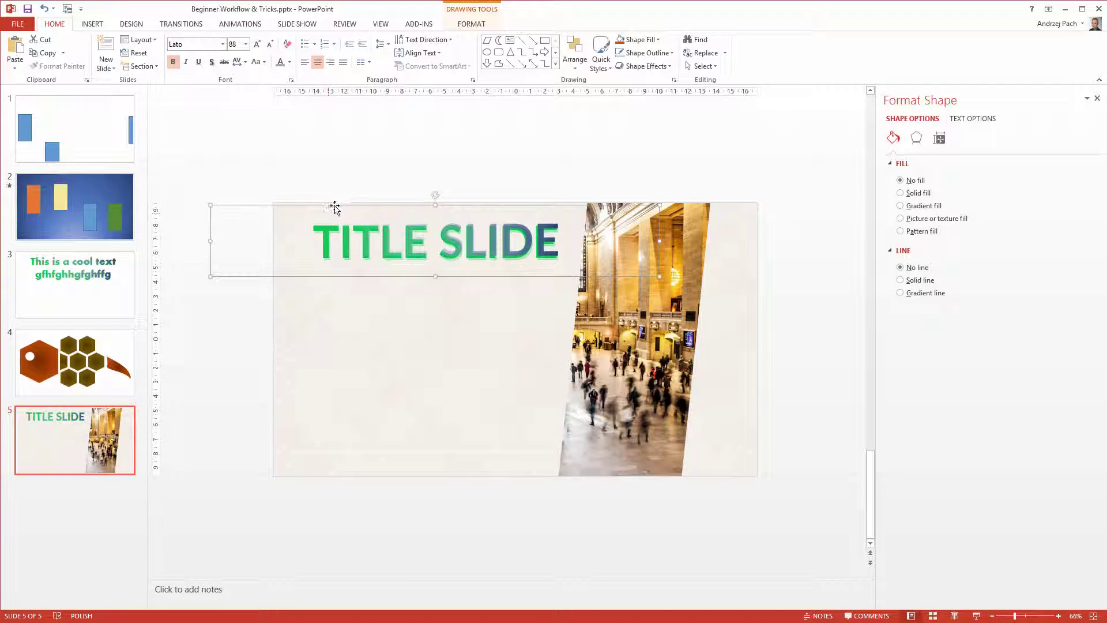
left_click_drag(335, 207, 308, 201)
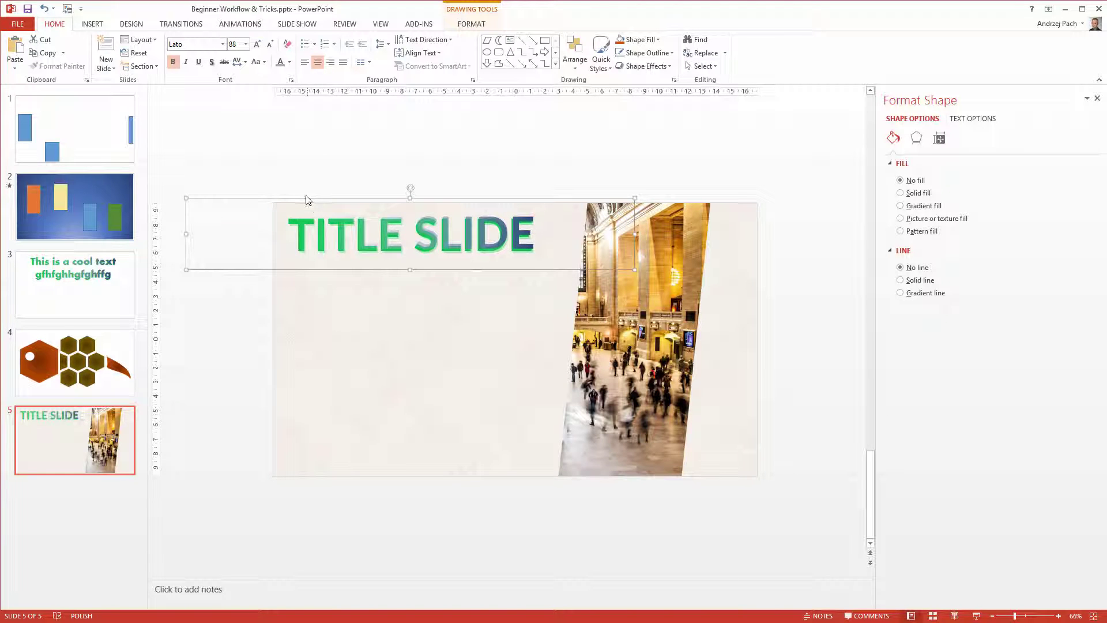
left_click(269, 45)
left_click(269, 45)
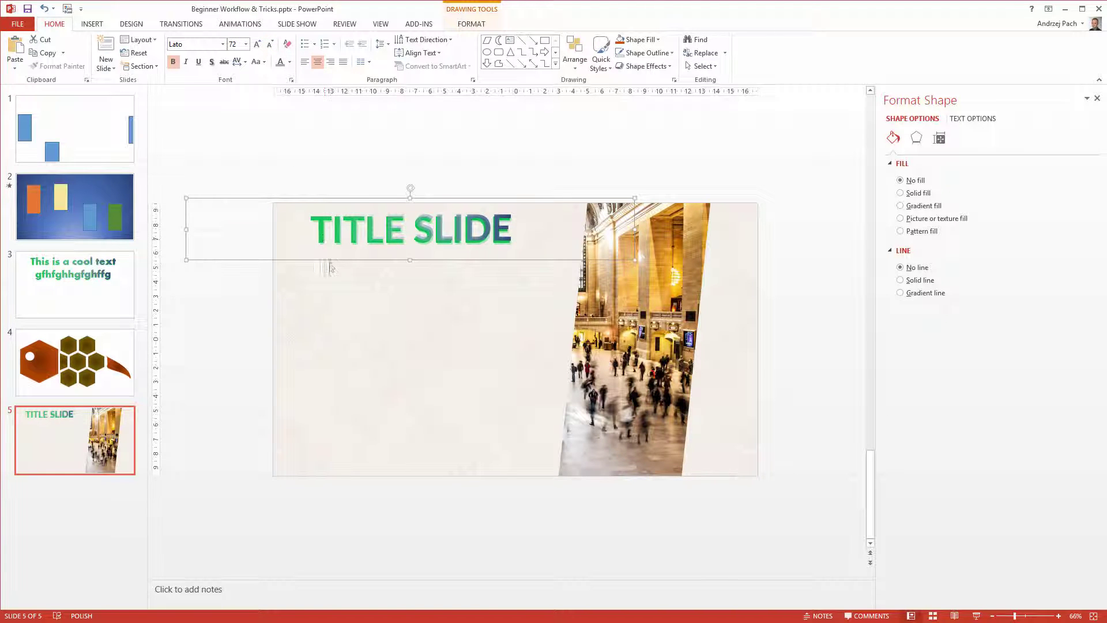
left_click_drag(331, 263, 307, 260)
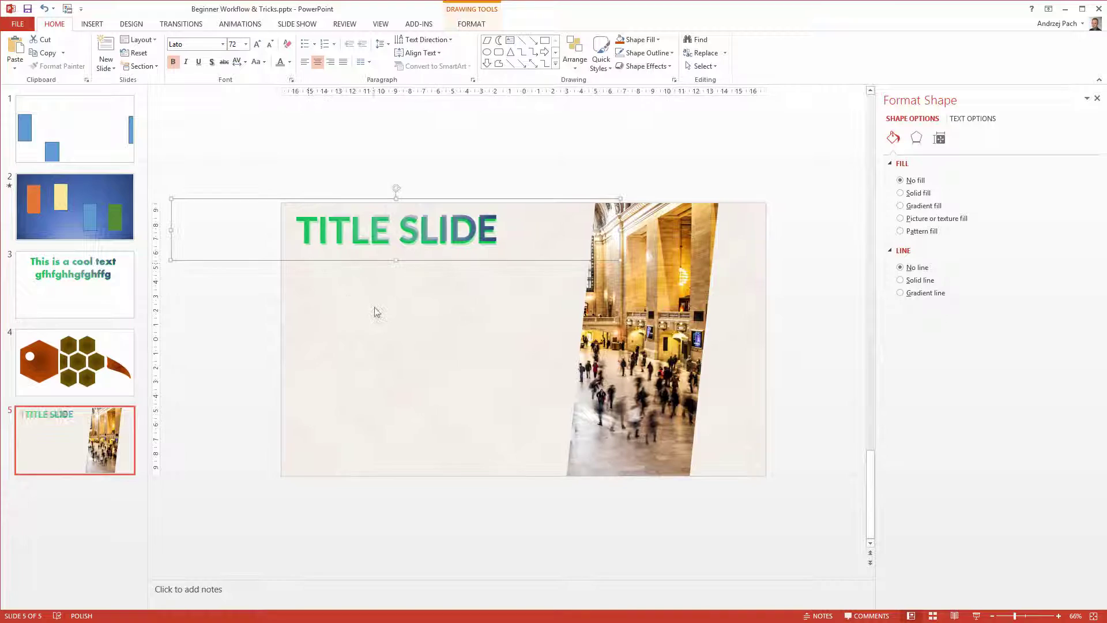
Step: Draw a text box below the title containing 'Basic text'
left_click(410, 384)
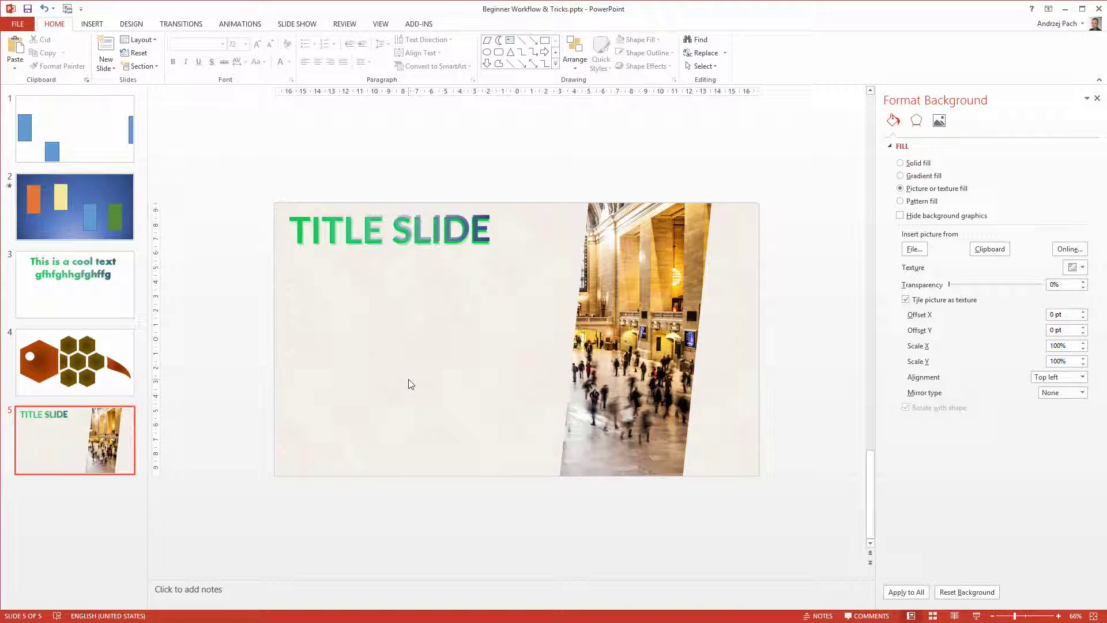
left_click(92, 23)
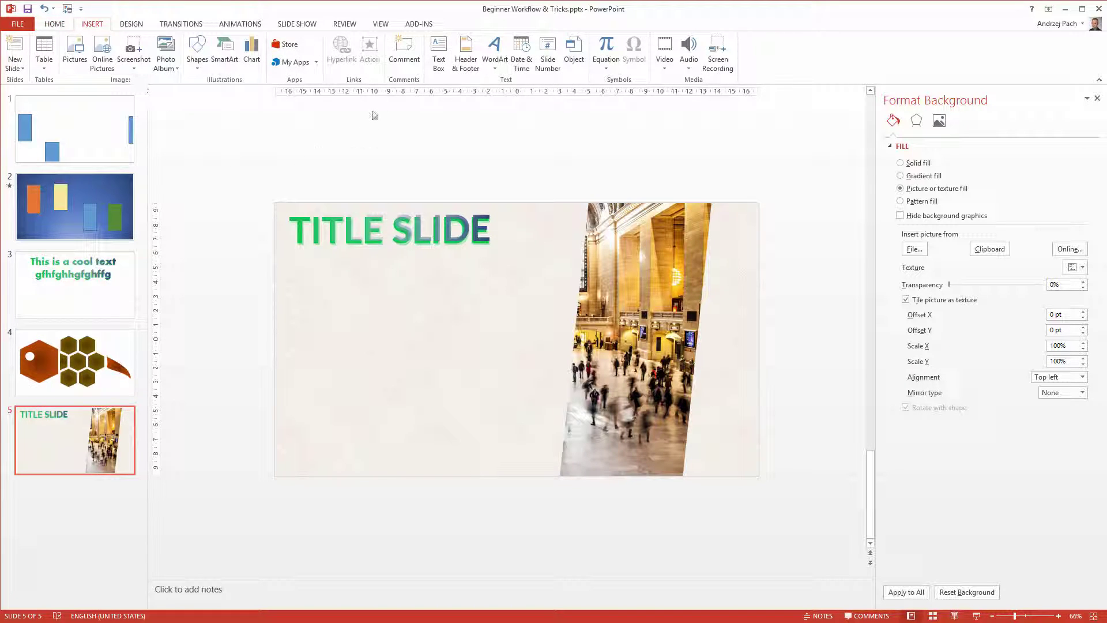
left_click(431, 63)
mouse_move(300, 270)
left_mouse_down()
mouse_move(492, 346)
mouse_move(500, 382)
left_mouse_up()
type("B")
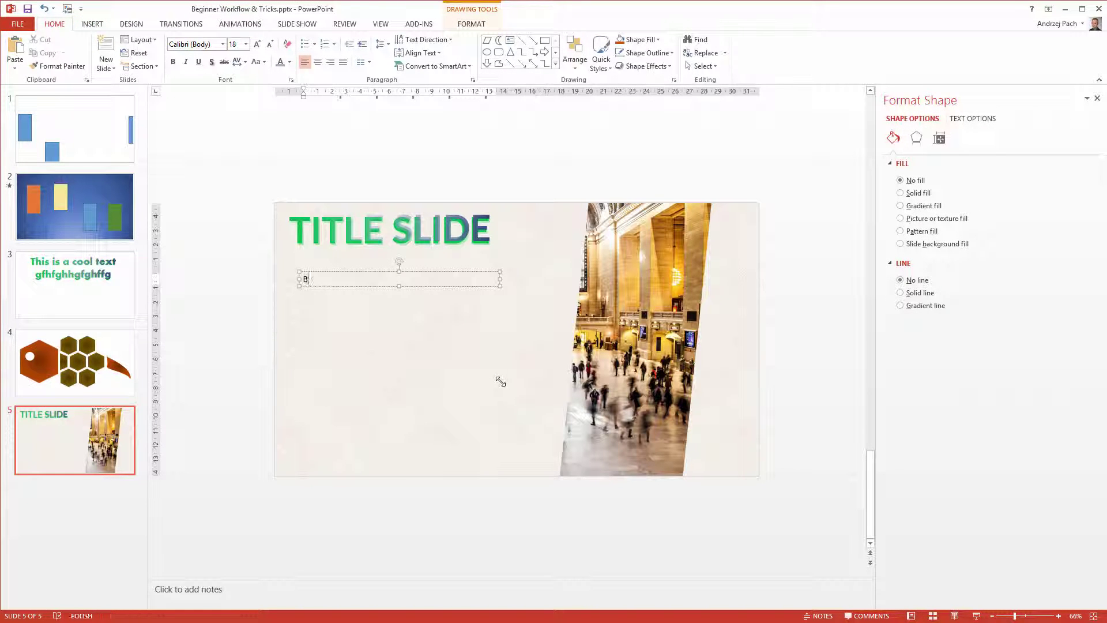
type("asic text")
Step: Replace 'Basic text' with the pasted Lorem ipsum paragraph
left_click(431, 367)
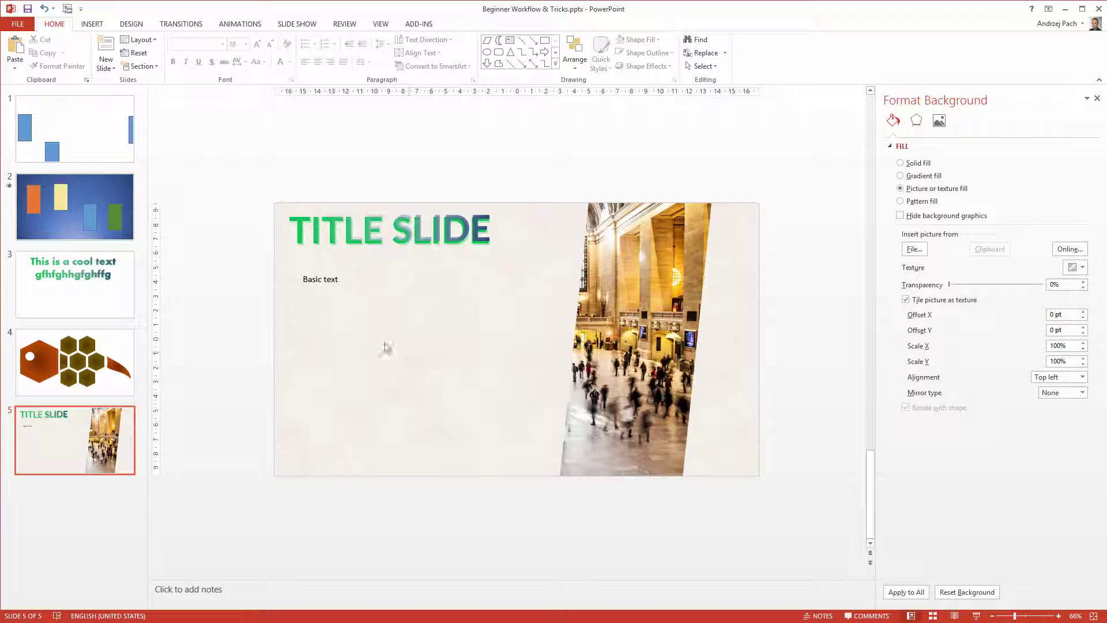
triple_click(322, 292)
type("Lorem ipsum dolor sit amet, consectetur adipiscing elit, sed do eiusmod tempor incididunt ut labore et dolore magna aliqua. Ut enim ad minim veniam, quis nostrud exercitation ullamco laboris nisi ut aliquip ex ea commodo consequat.")
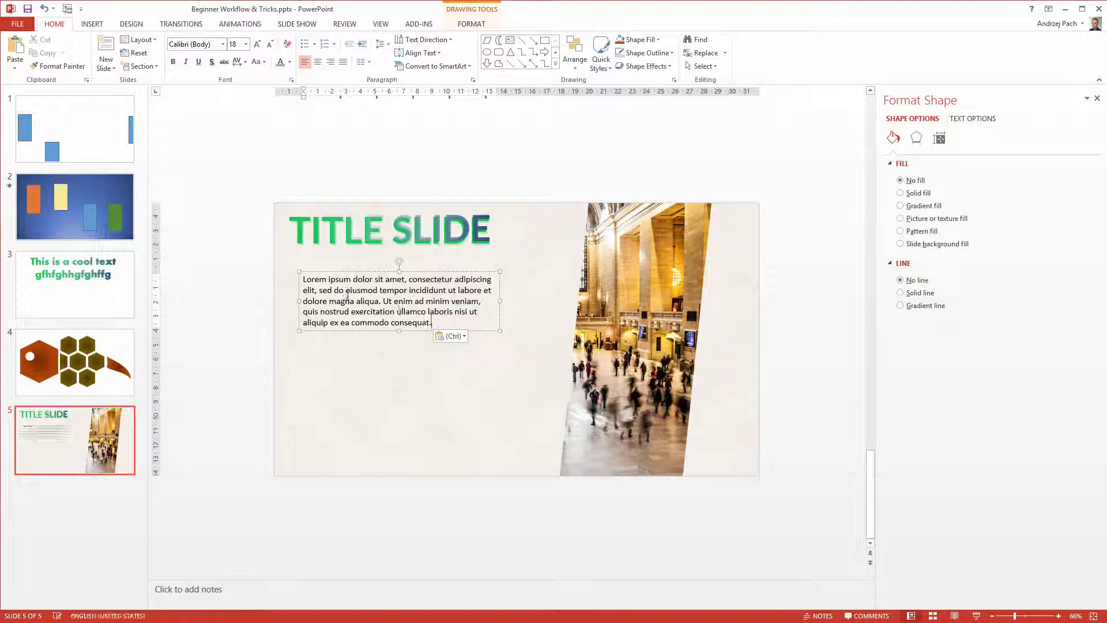
Step: Set the Lorem ipsum paragraph to Lato Hairline at 24 pt
left_click_drag(344, 271, 342, 264)
left_click(179, 44)
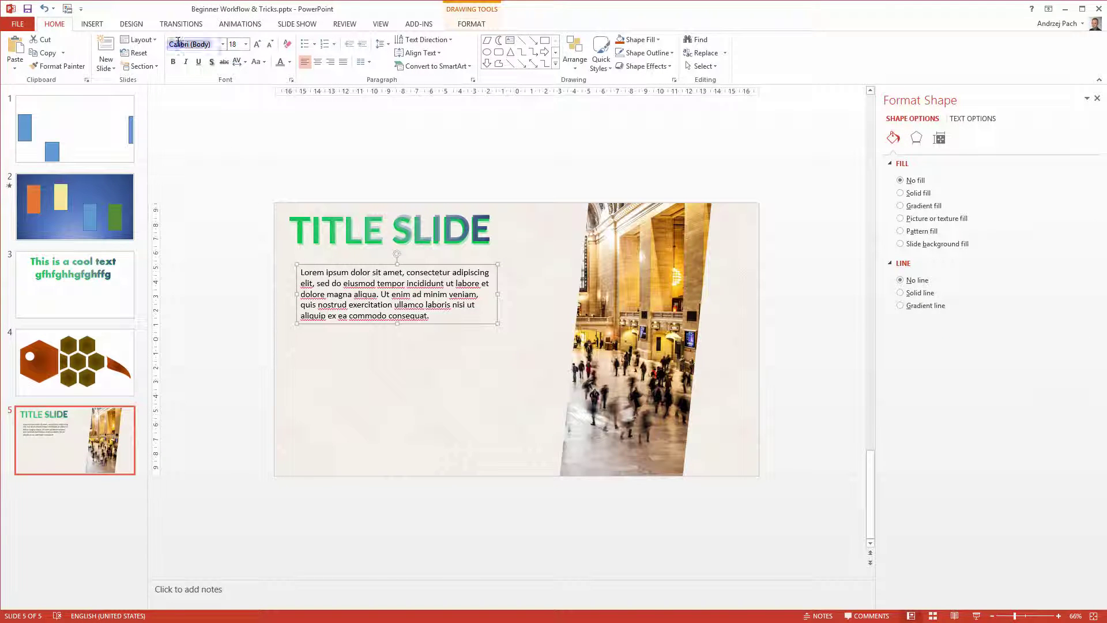
type("Lato Hairline")
key("Return")
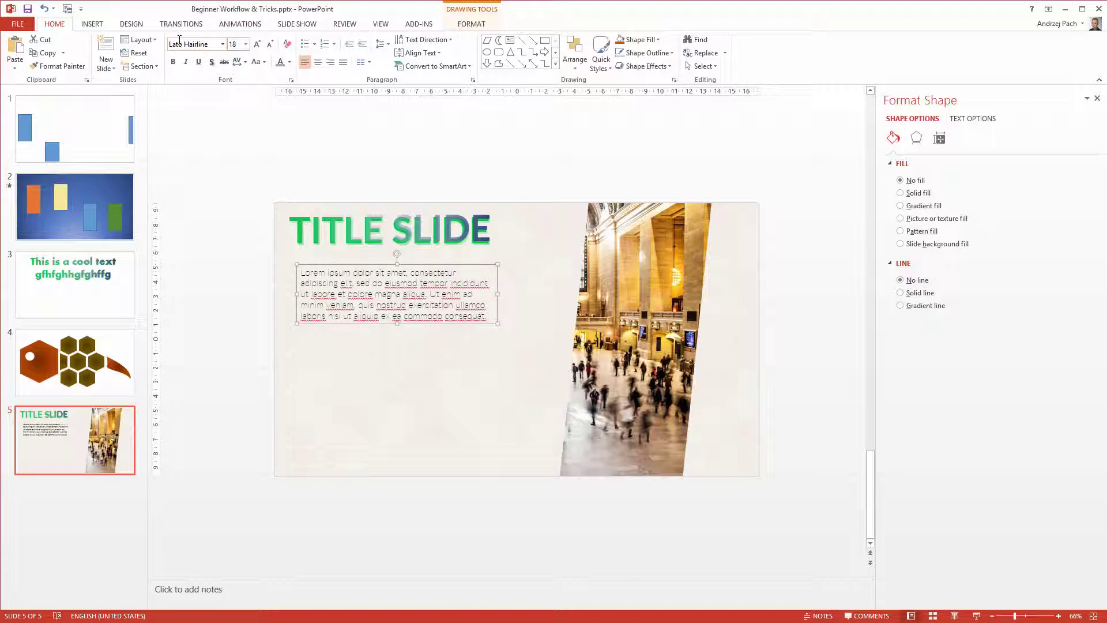
left_click_drag(497, 323, 514, 341)
left_click(258, 44)
left_click(257, 44)
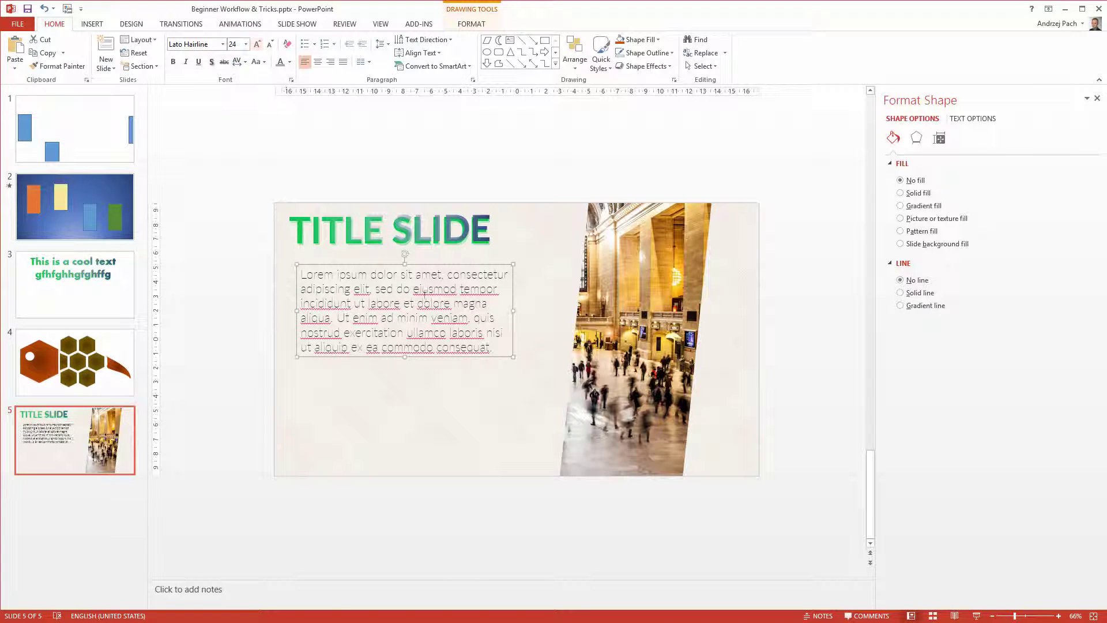
Step: Resize the paragraph box to sit beside the photo and justify the text
left_click_drag(423, 264, 417, 265)
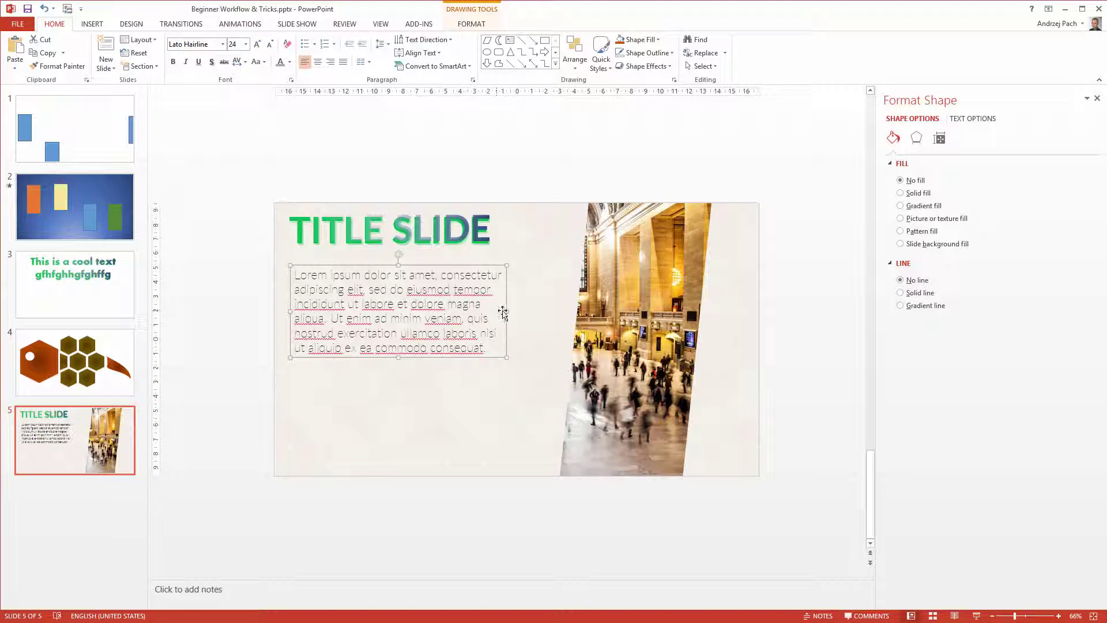
left_click_drag(505, 311, 500, 311)
left_click_drag(408, 263, 411, 261)
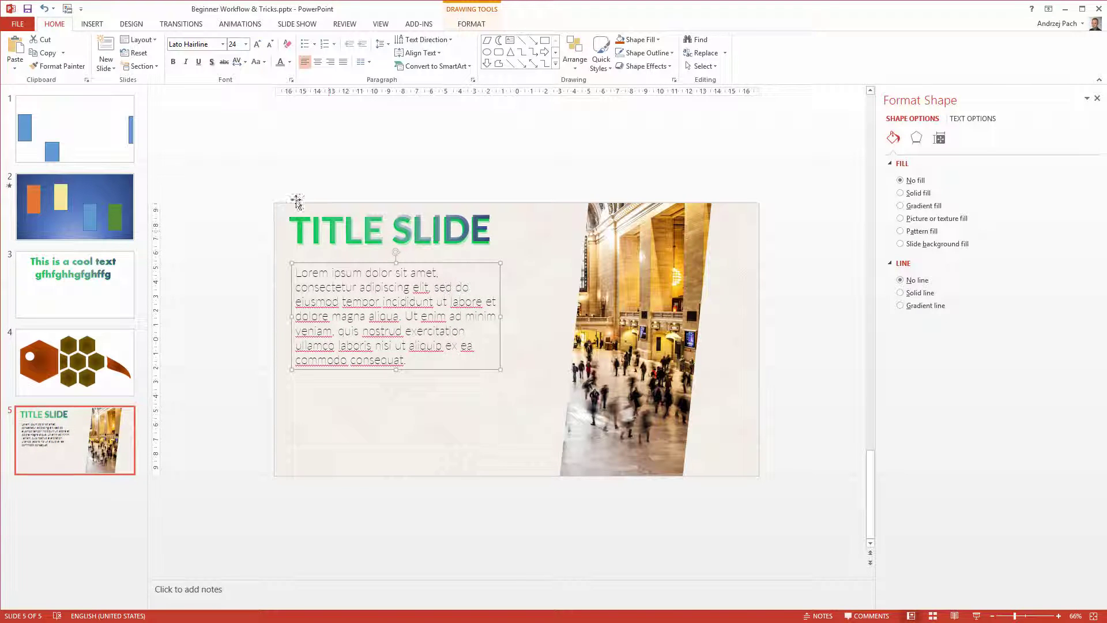
left_click_drag(501, 316, 528, 319)
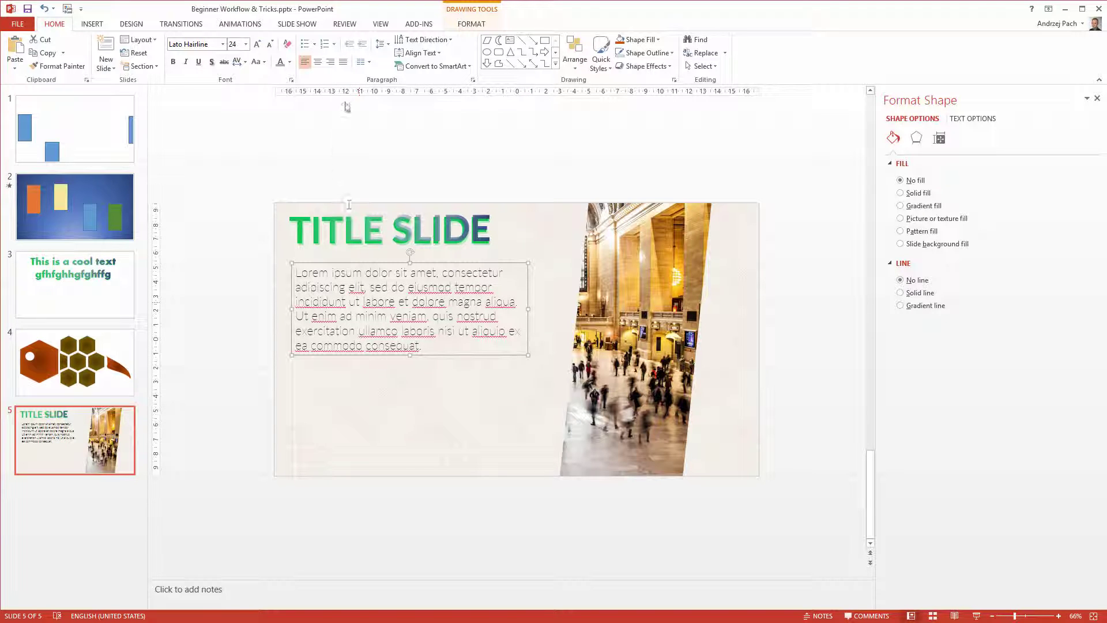
left_click(343, 62)
left_click(464, 398)
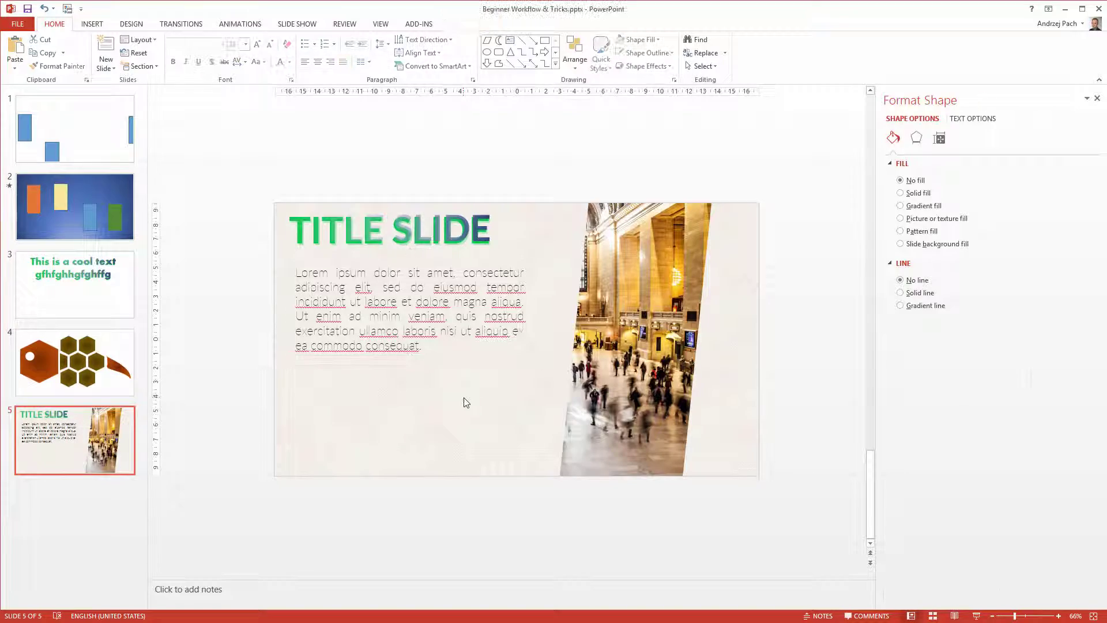